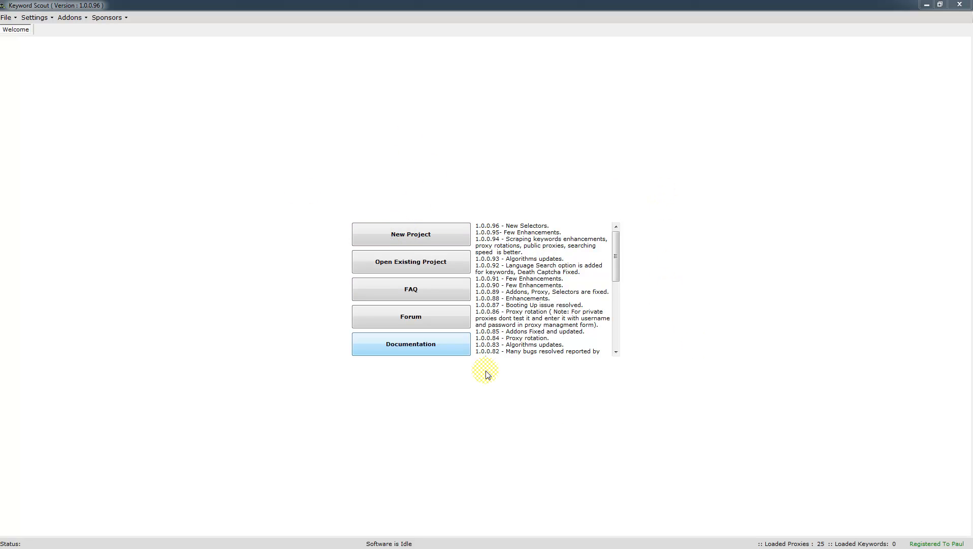
Start a new project and scrape Exact-match keywords for 'iphone', yielding 415 keywords.
click(428, 238)
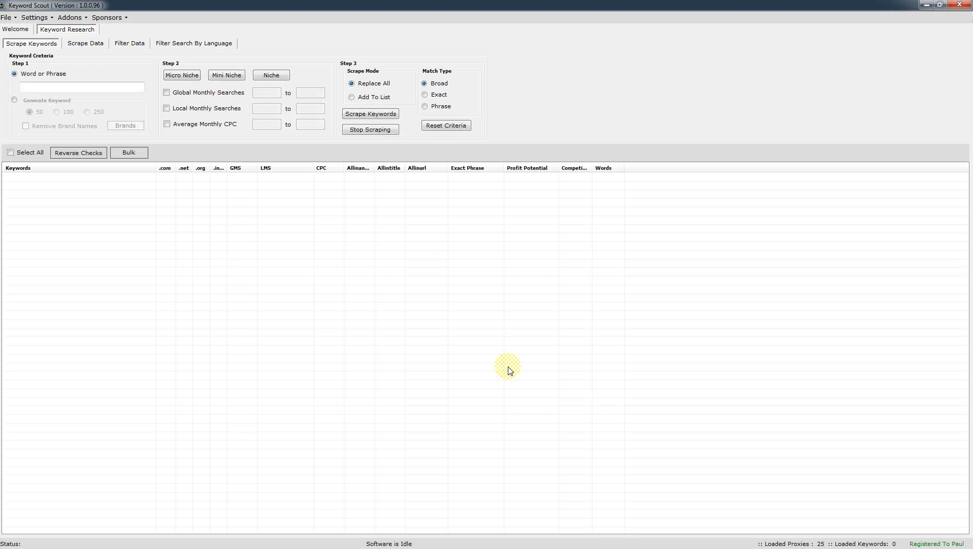
click(41, 19)
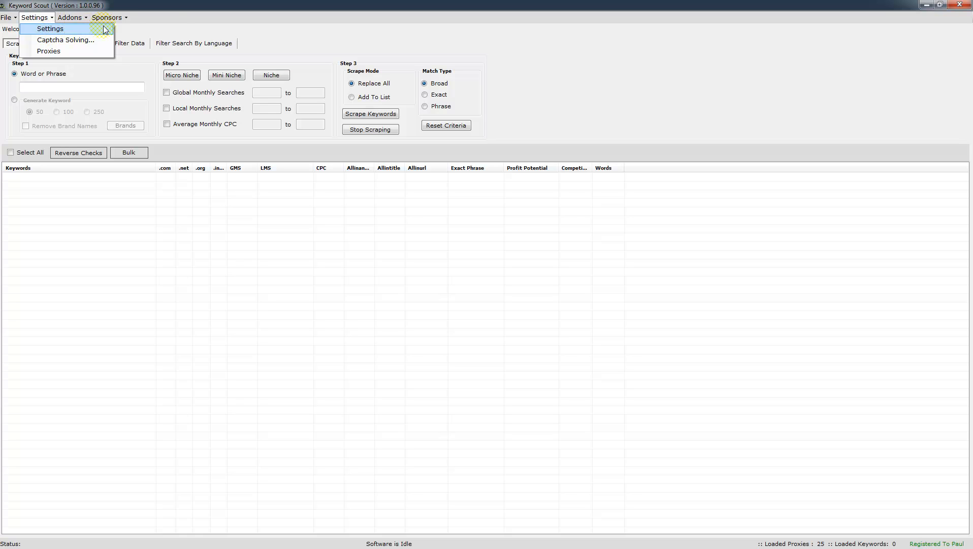
click(553, 109)
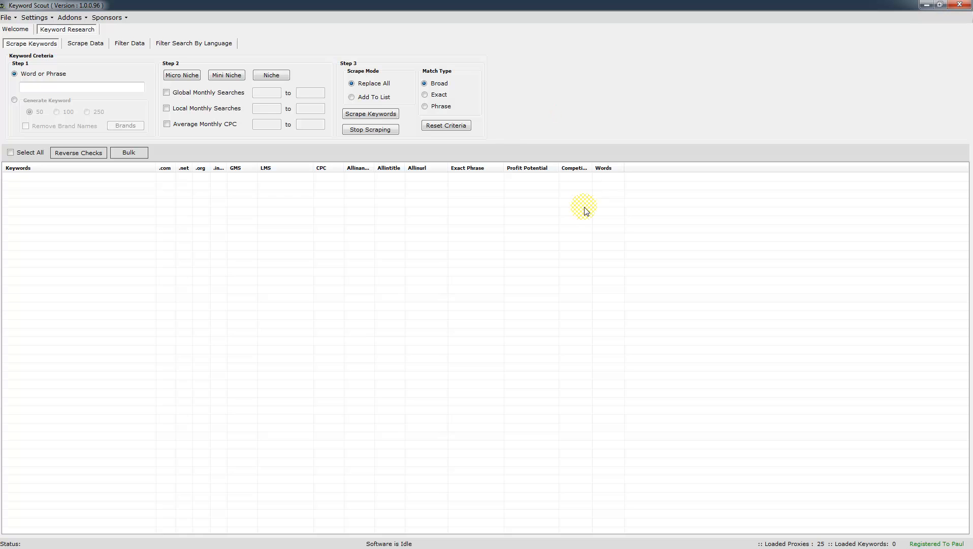
click(40, 85)
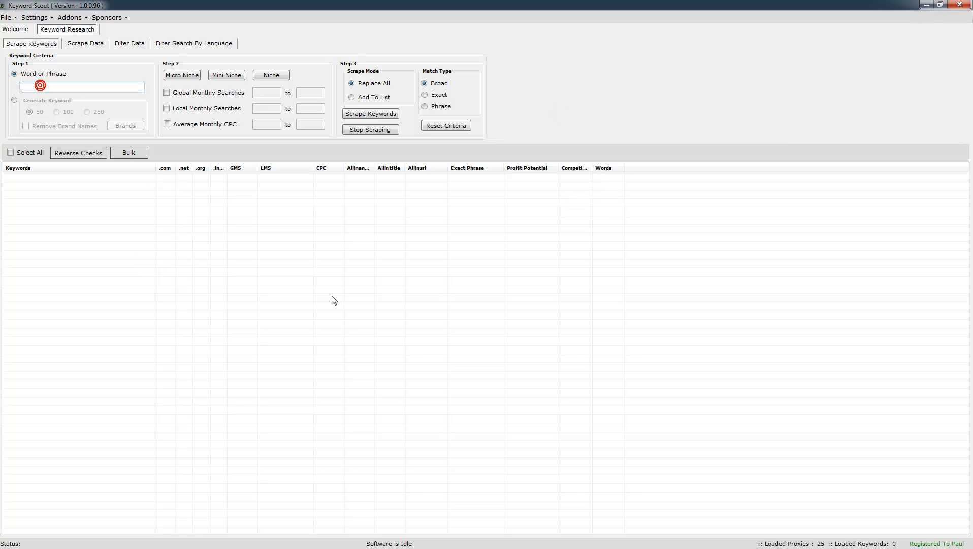
text(iphone)
click(425, 95)
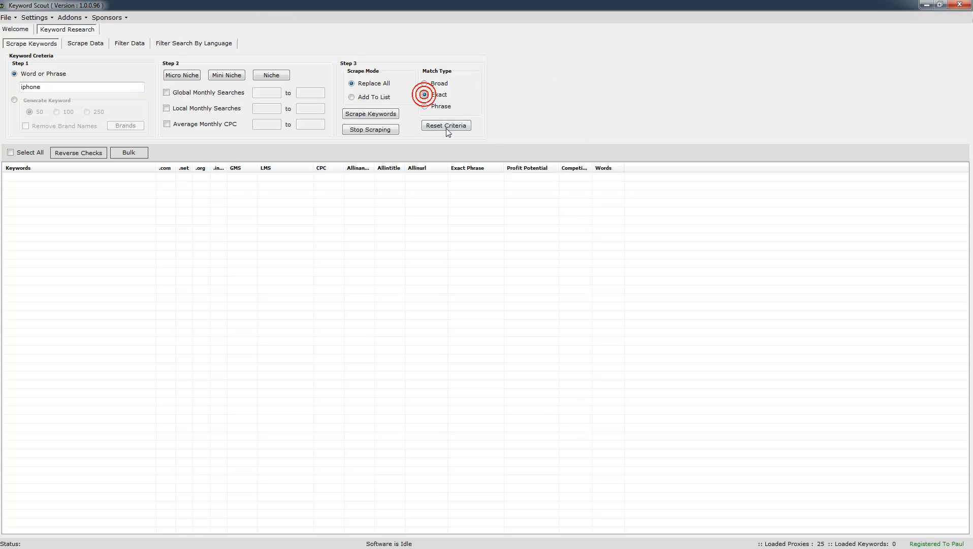
click(376, 118)
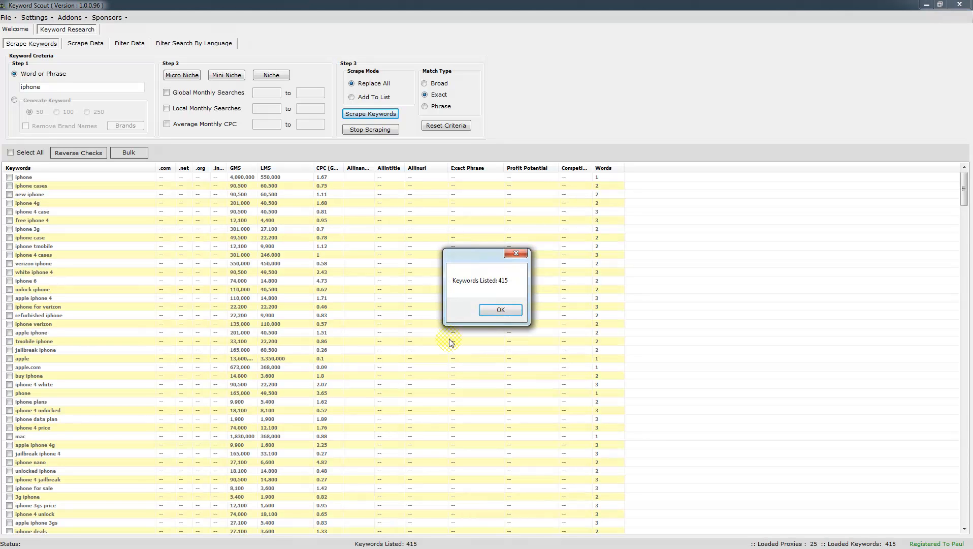
Dismiss the 415-keywords notice and add a comma after the iphone seed keyword.
click(489, 316)
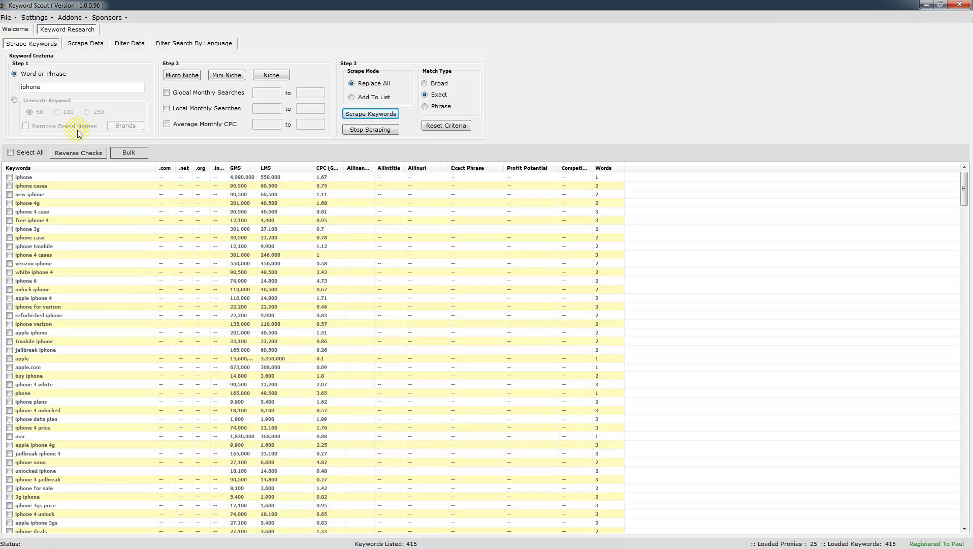
click(52, 87)
text(,)
click(51, 87)
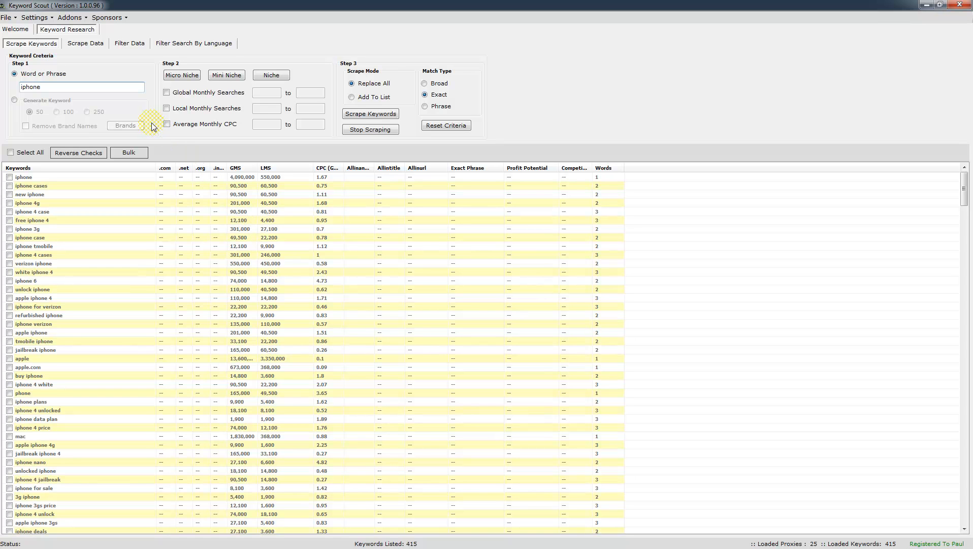
Open and close the Settings menu twice without changing anything.
click(35, 18)
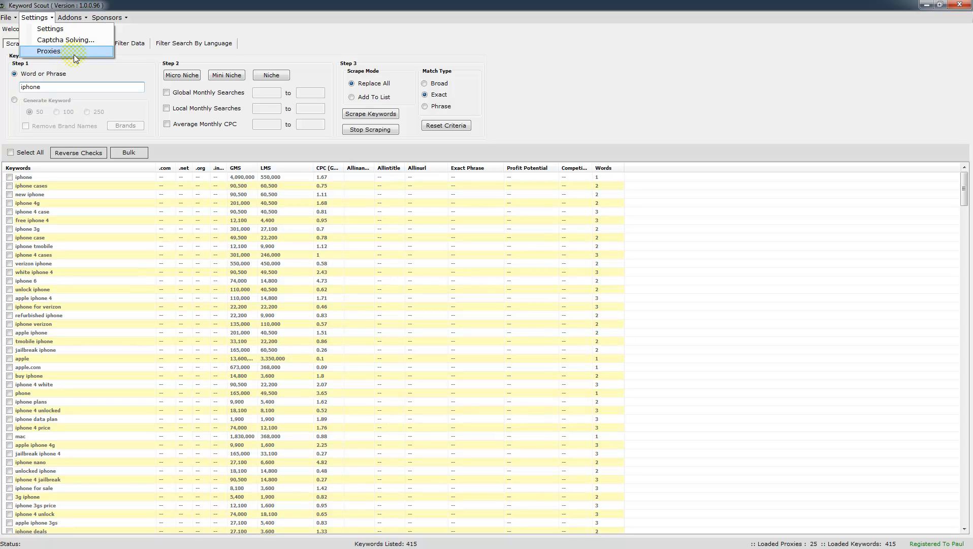
click(112, 82)
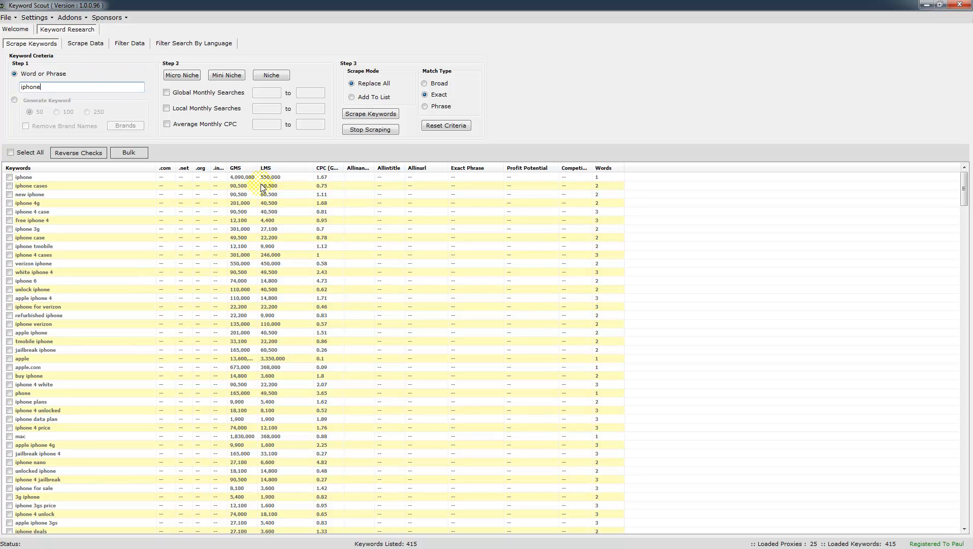
click(37, 18)
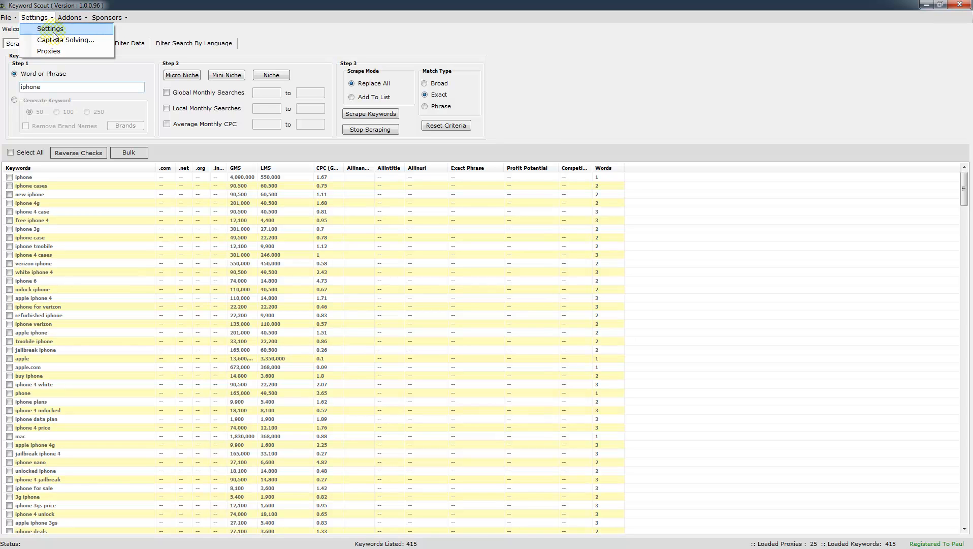
click(126, 69)
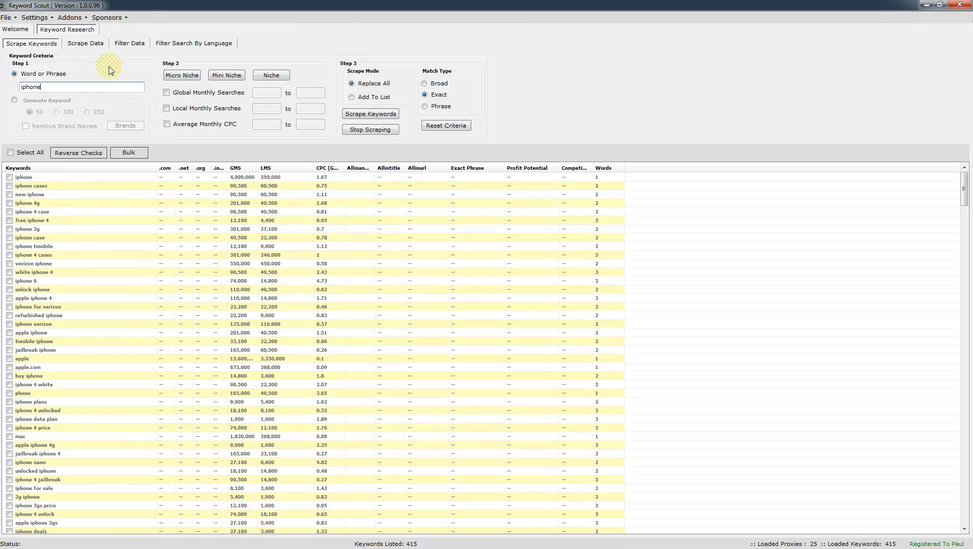
Sort the list by LMS highest first and apply an Over 3 word-count filter.
click(129, 45)
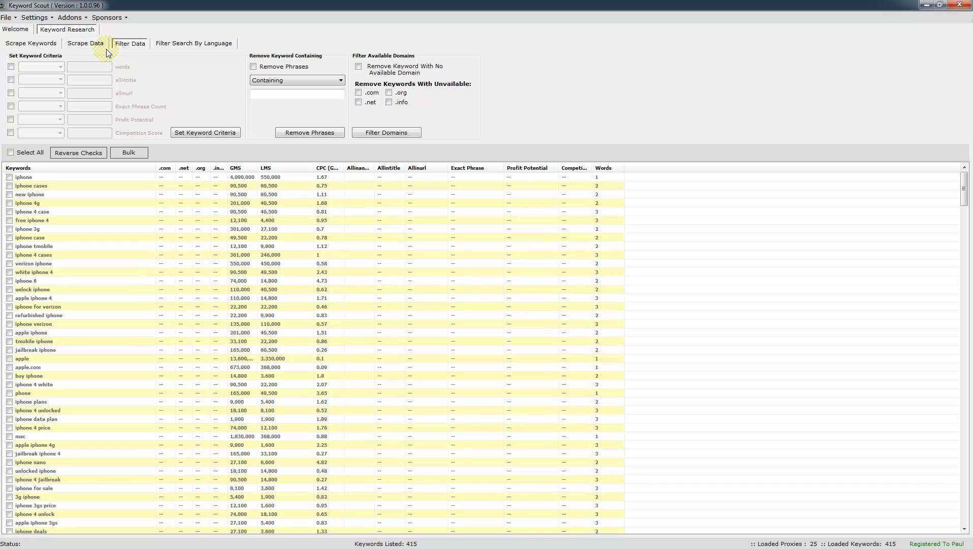
click(266, 168)
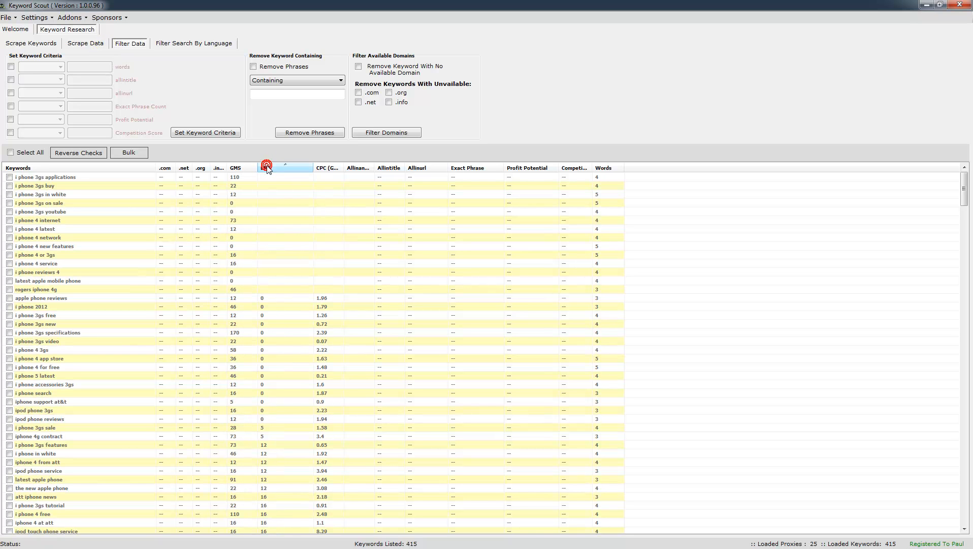
click(266, 167)
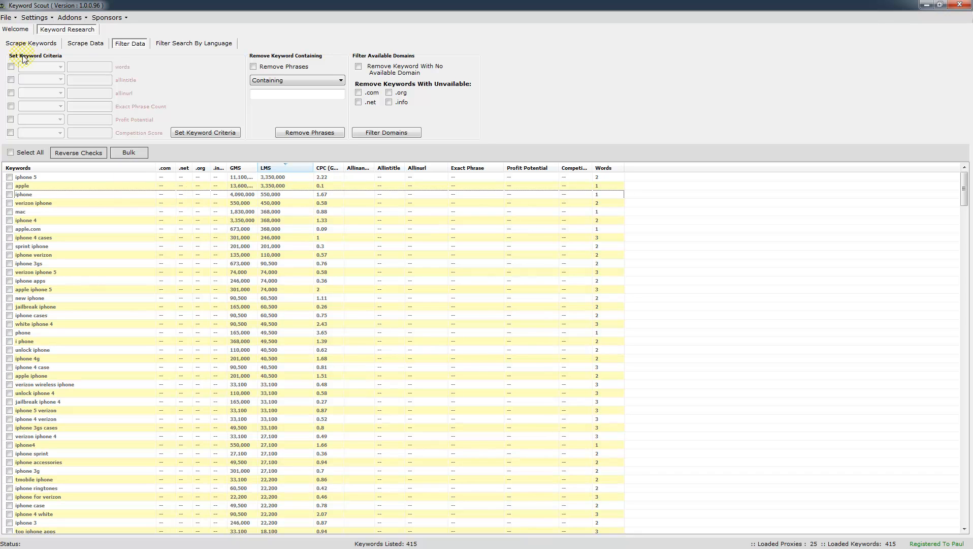
click(10, 67)
click(59, 67)
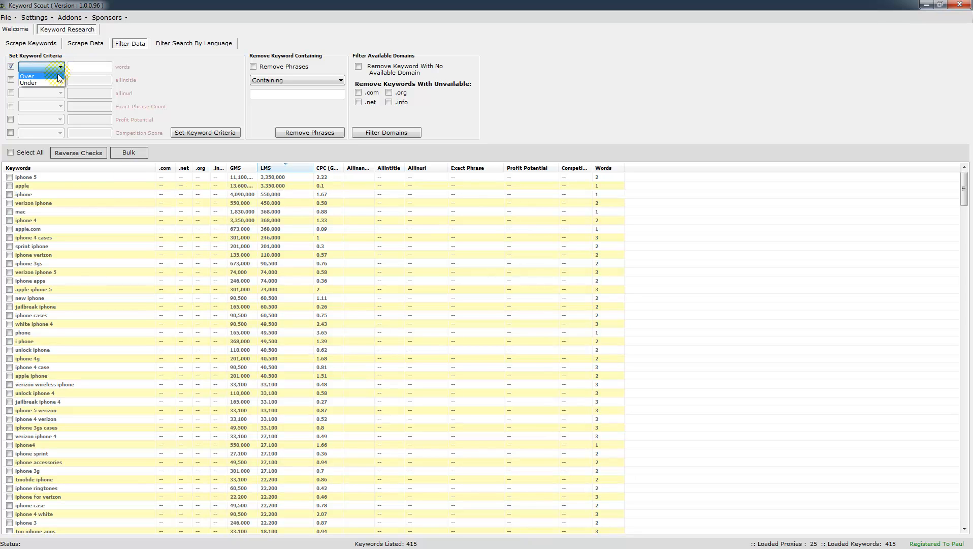
click(59, 76)
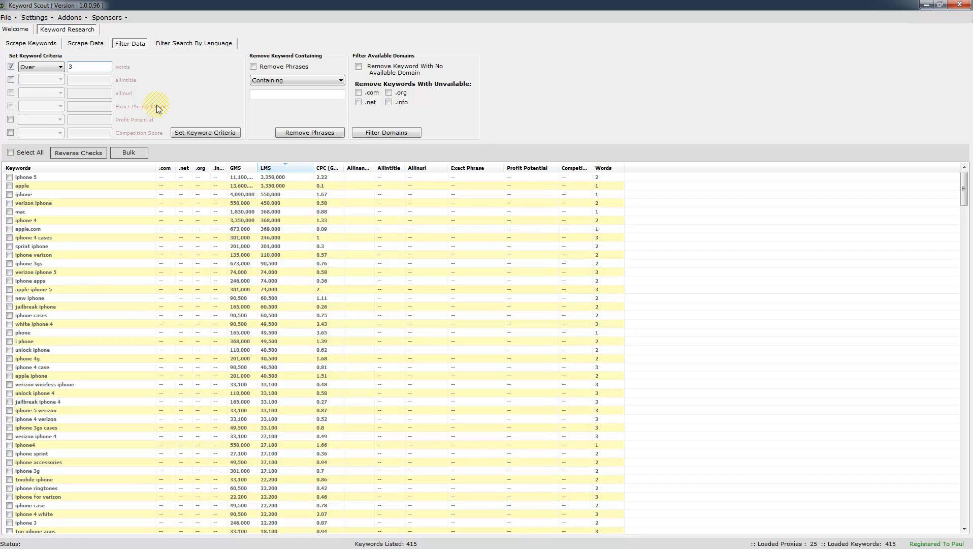
click(192, 134)
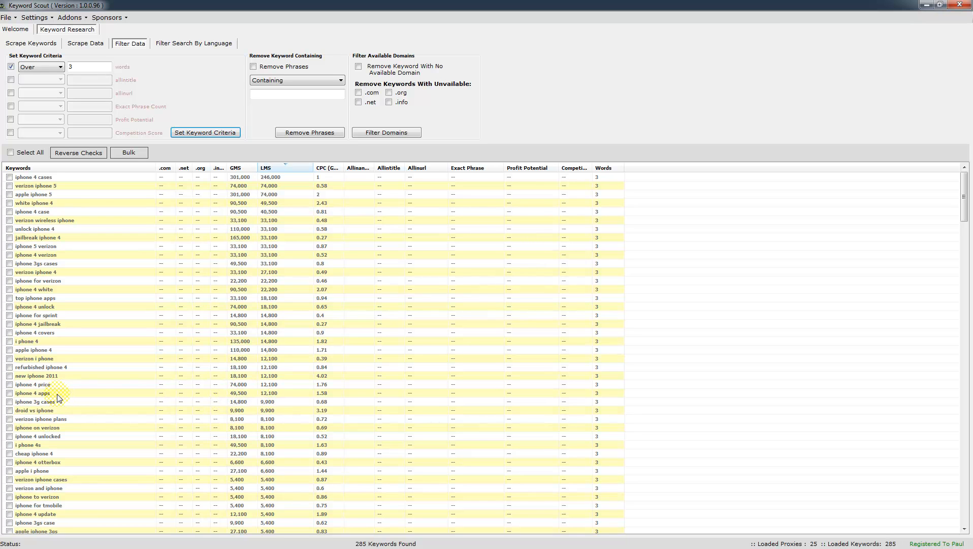
Tick iphone 4 apps, iphone 4 price, new iphone 2011, refurbished iphone 4, verizon i phone, apple iphone 4.
click(9, 392)
click(9, 384)
click(10, 375)
click(9, 367)
click(9, 358)
click(8, 350)
Scrape exact-phrase counts for the six ticked keywords.
click(91, 44)
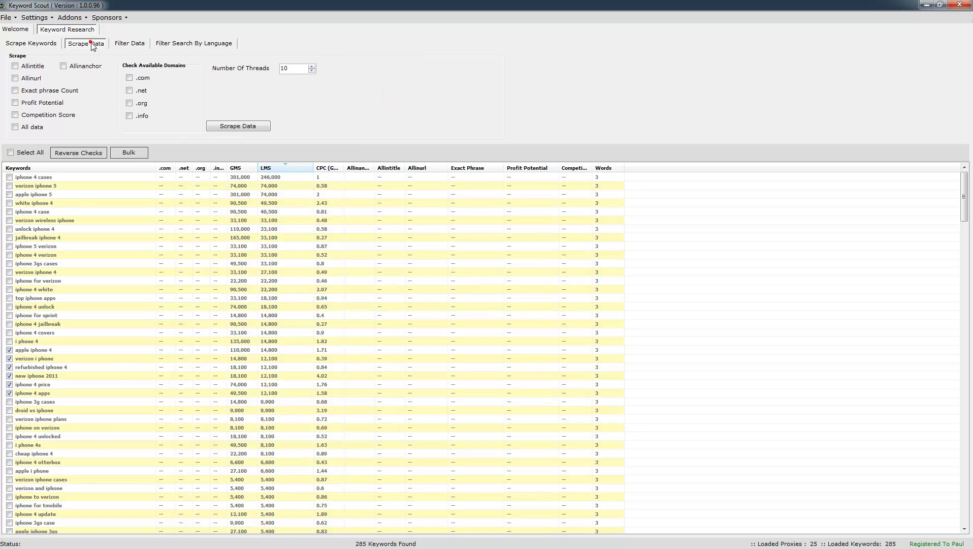
click(15, 90)
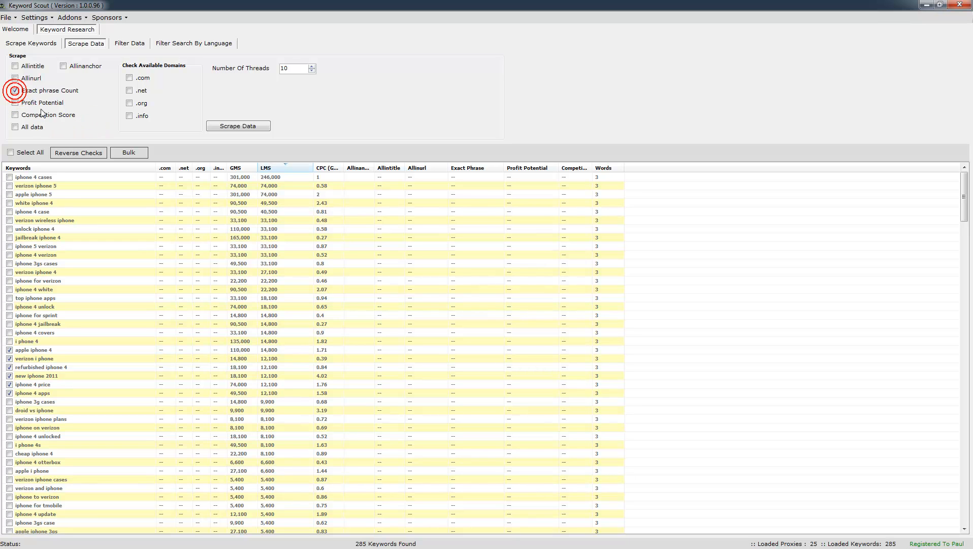
click(238, 127)
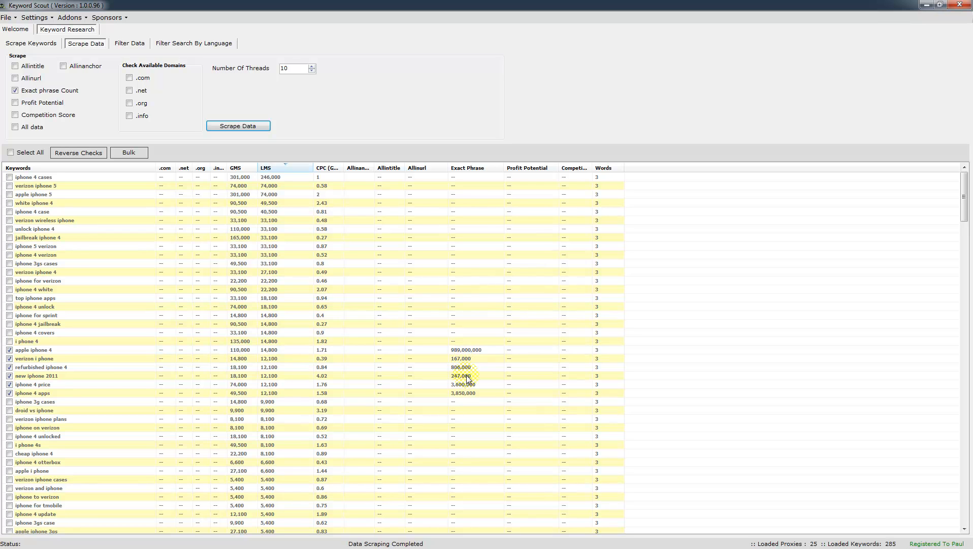
Check .com, .net and .org availability for verizon i phone only.
click(71, 376)
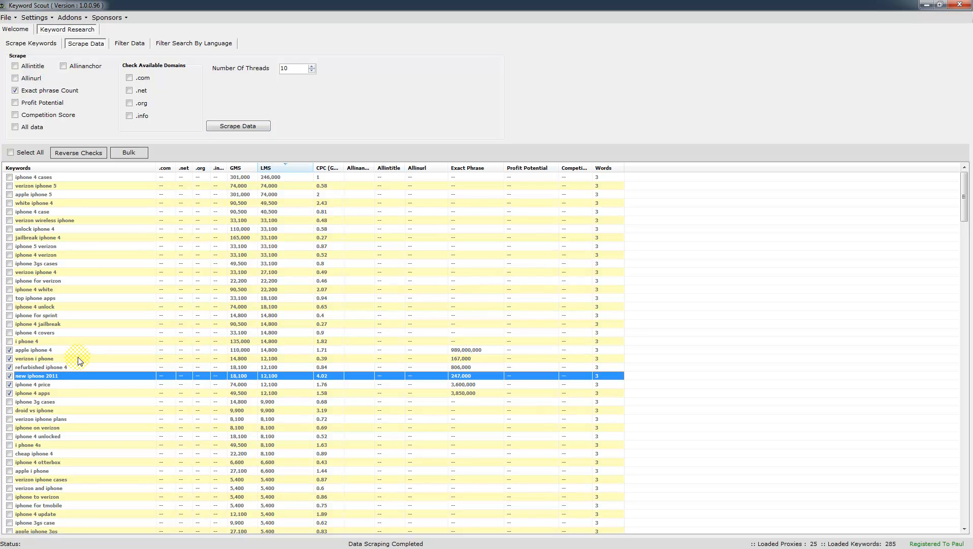
click(71, 358)
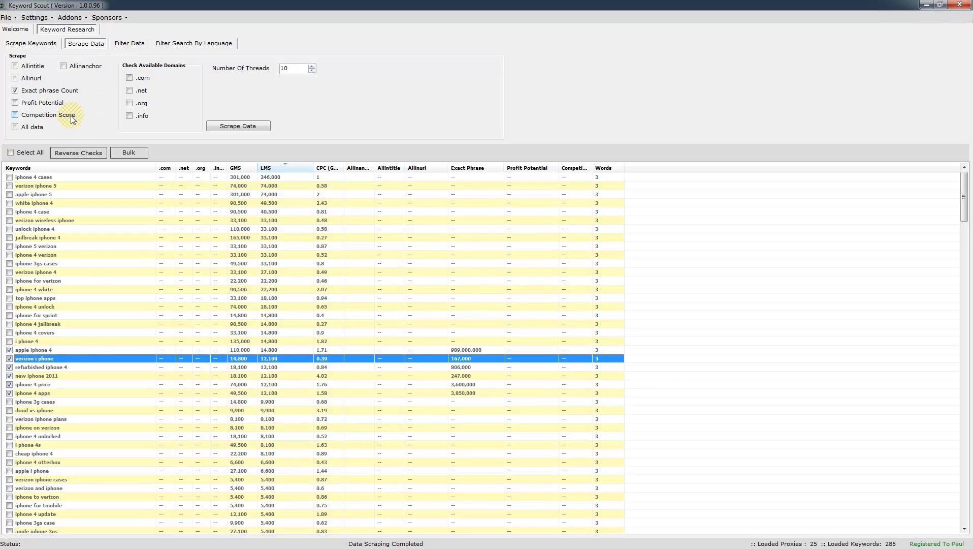
click(129, 78)
click(129, 90)
click(130, 103)
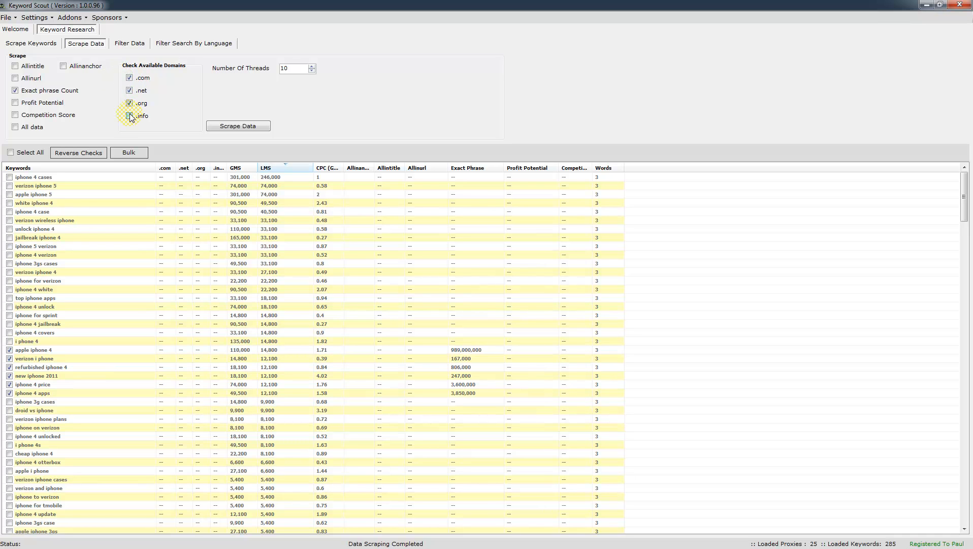
click(9, 350)
click(10, 367)
click(9, 376)
click(9, 384)
click(9, 393)
click(237, 129)
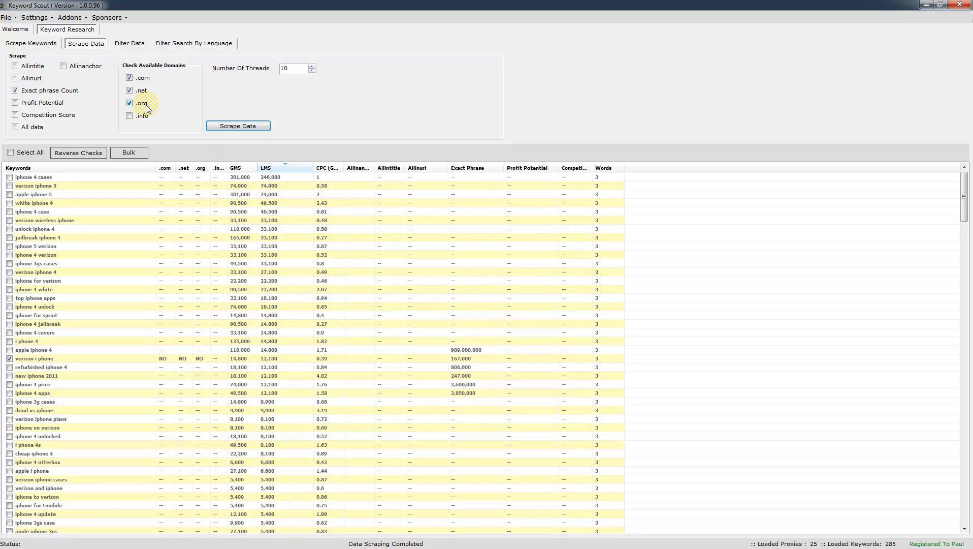
Tick all 285 keywords in the list.
click(11, 153)
scroll(763, 381, down, 2)
scroll(762, 384, up, 2)
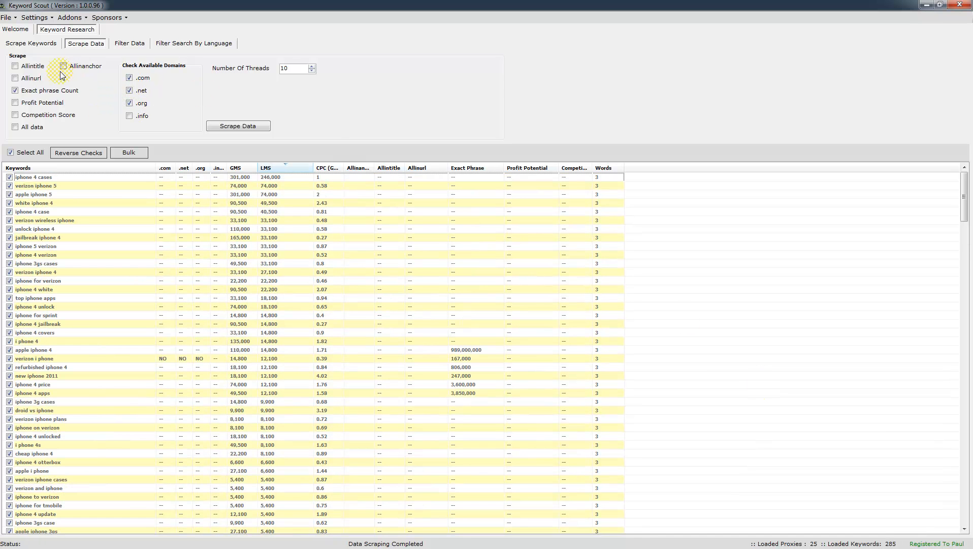
Add allintitle to the scrape, untick all keywords, and tick only verizon i phone.
click(15, 68)
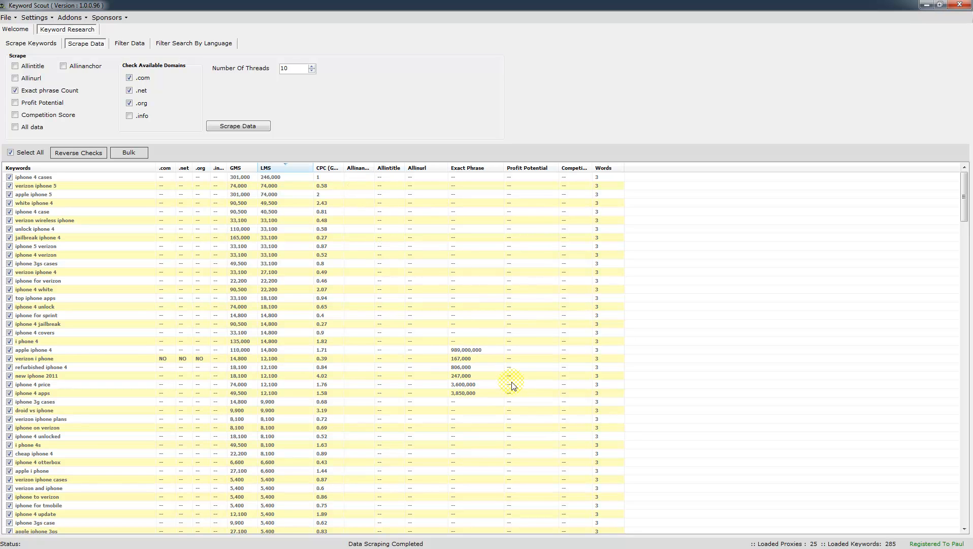
click(87, 359)
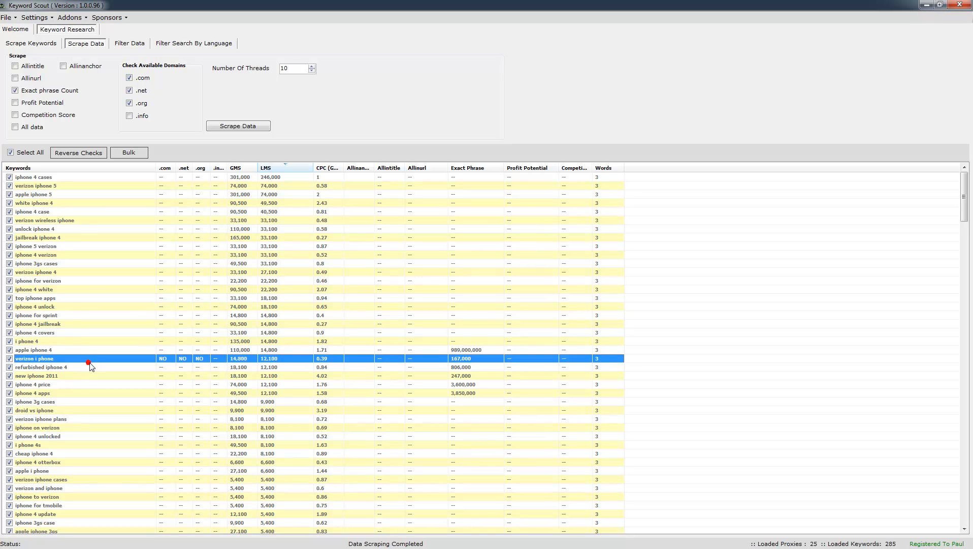
click(10, 153)
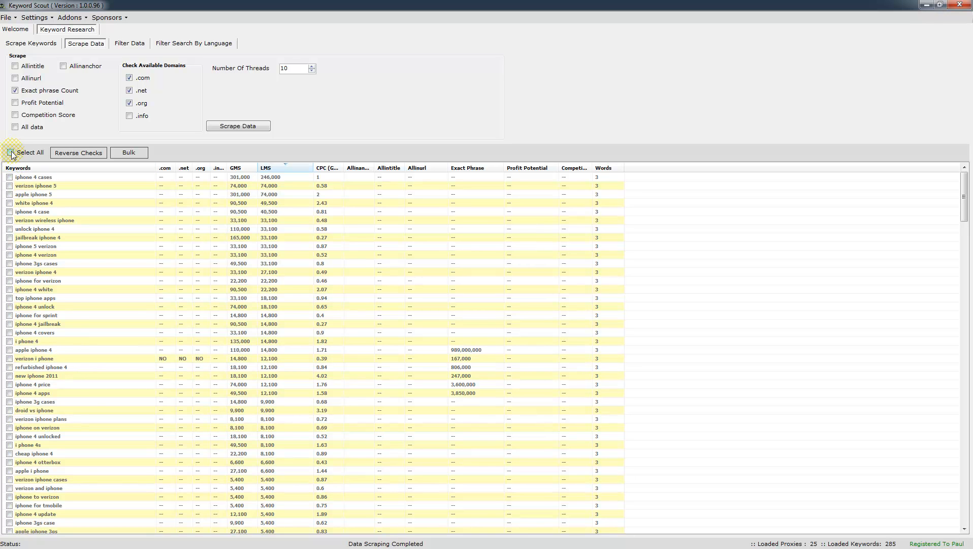
click(53, 358)
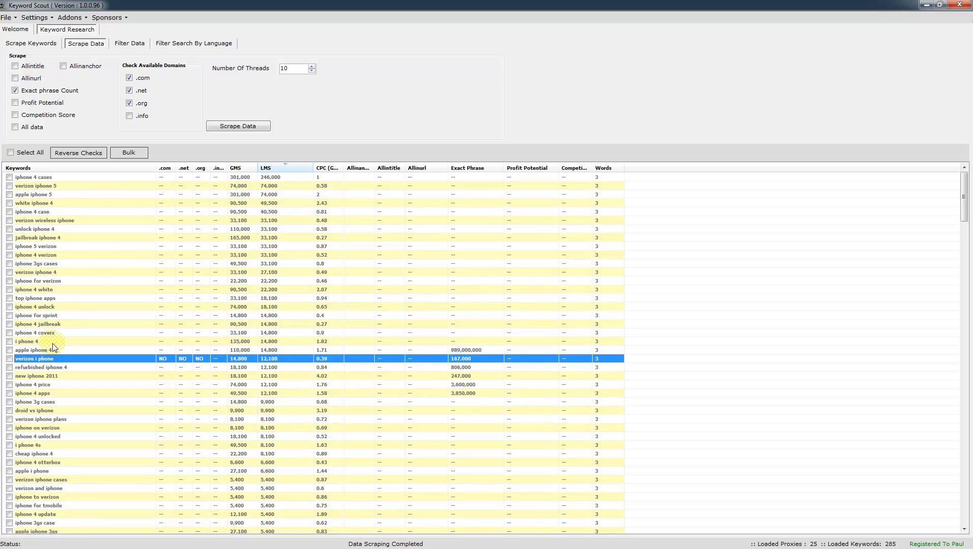
click(10, 358)
Send verizon i phone to the LSI Keywords Search addon.
right_click(63, 359)
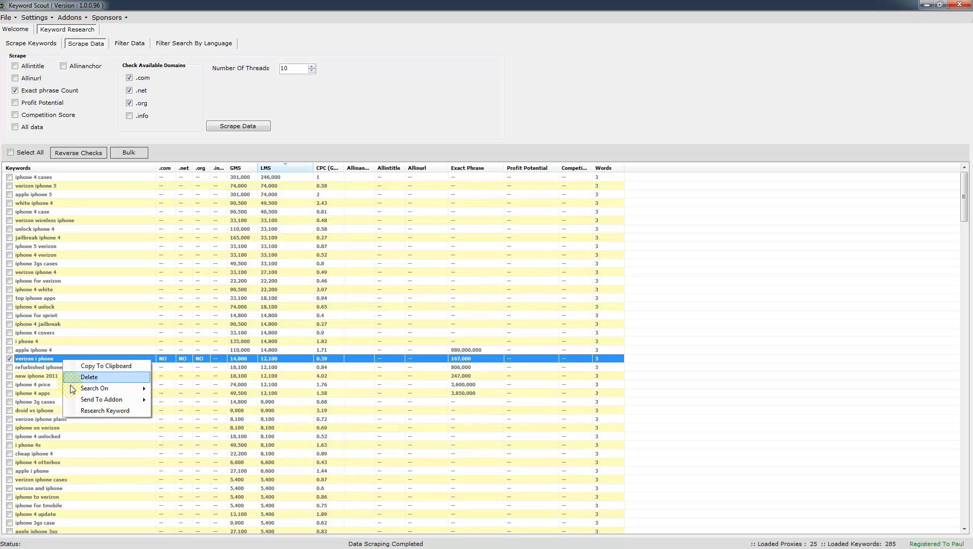
click(83, 411)
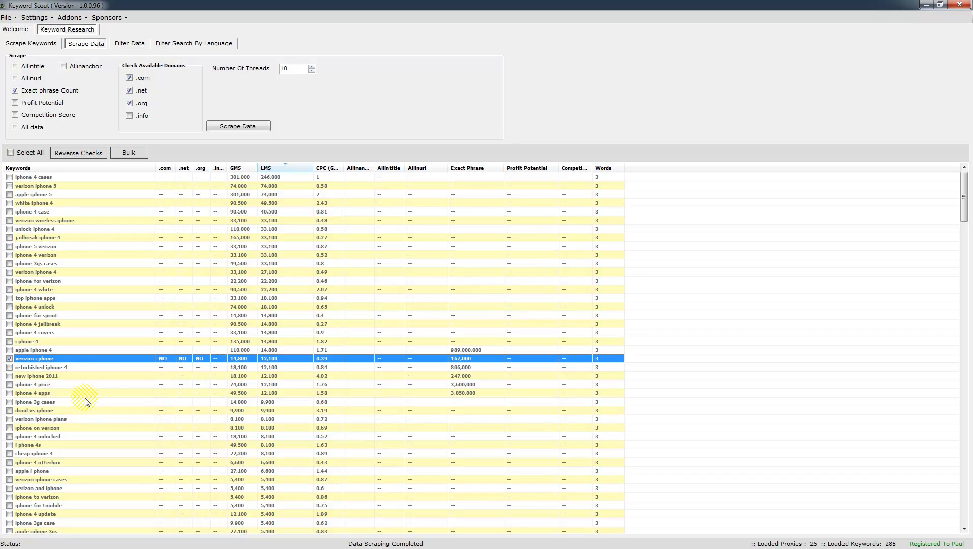
right_click(84, 359)
mouse_move(107, 398)
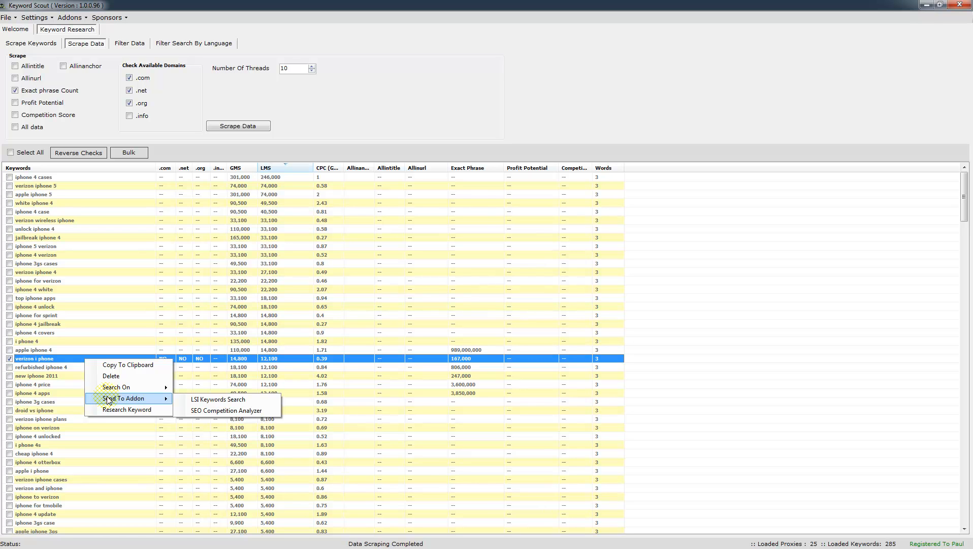
click(184, 401)
Scrape LSI phrases (222 one-word, 205 two-word, 134 three-word) and enlarge the results window.
drag(451, 128, 315, 112)
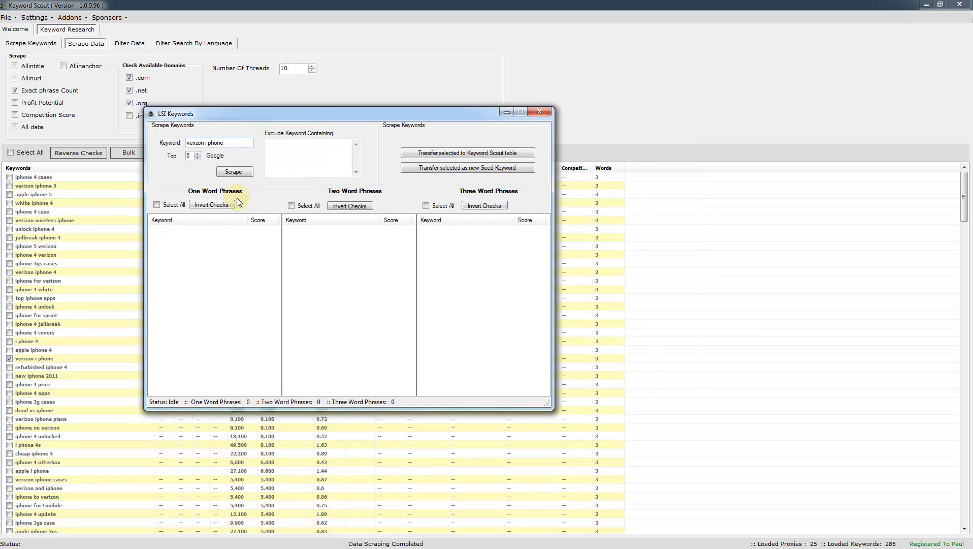
click(247, 174)
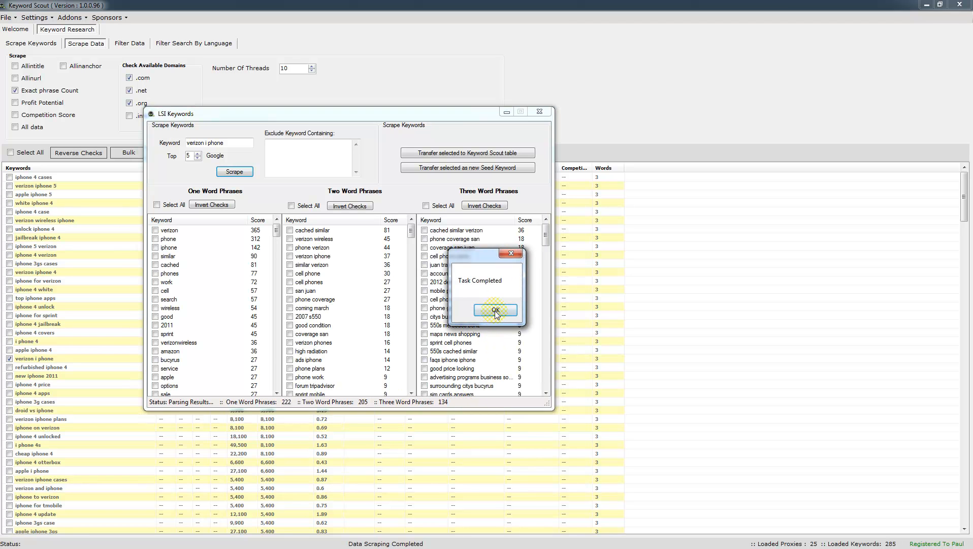
click(496, 310)
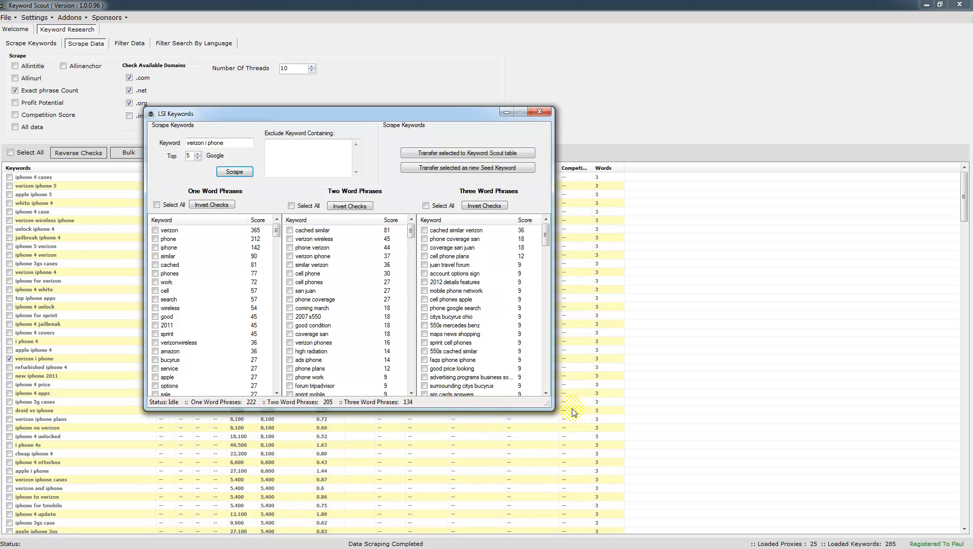
drag(549, 404, 712, 485)
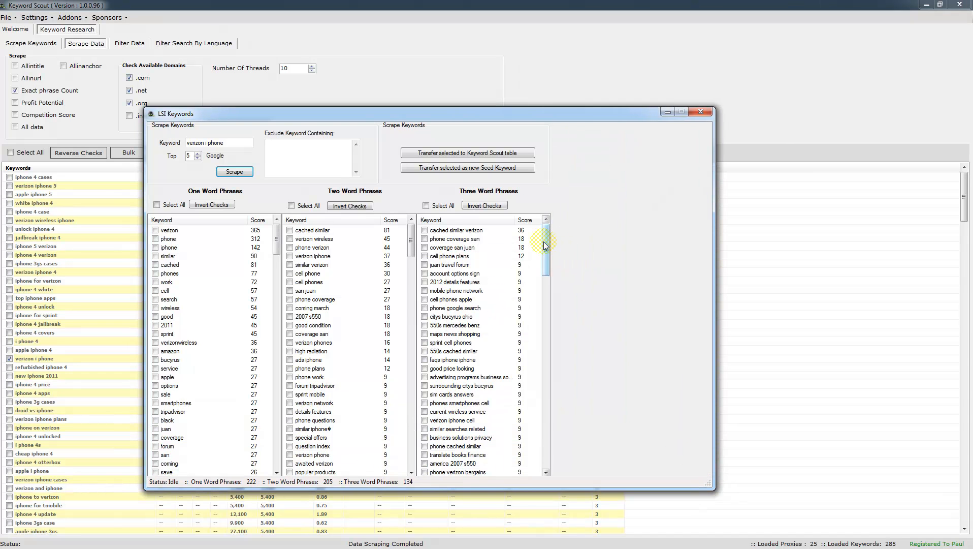
drag(545, 245, 545, 323)
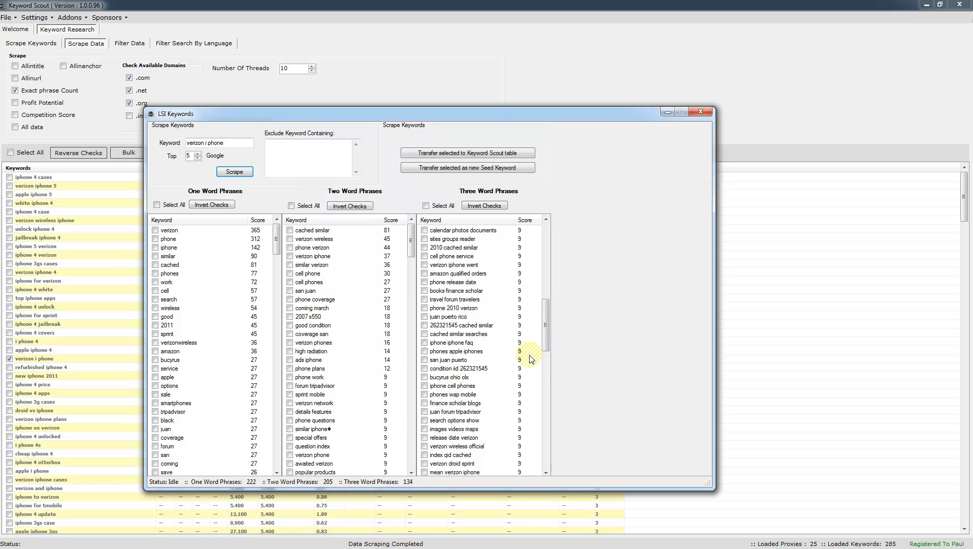
drag(545, 341, 545, 419)
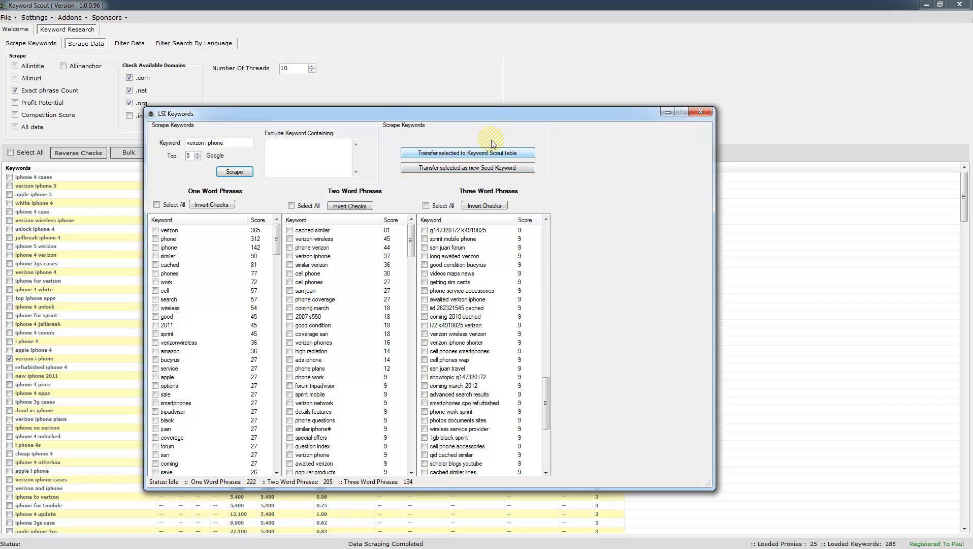
Close the LSI window and send verizon i phone to the SEO Competition Analyzer.
click(699, 114)
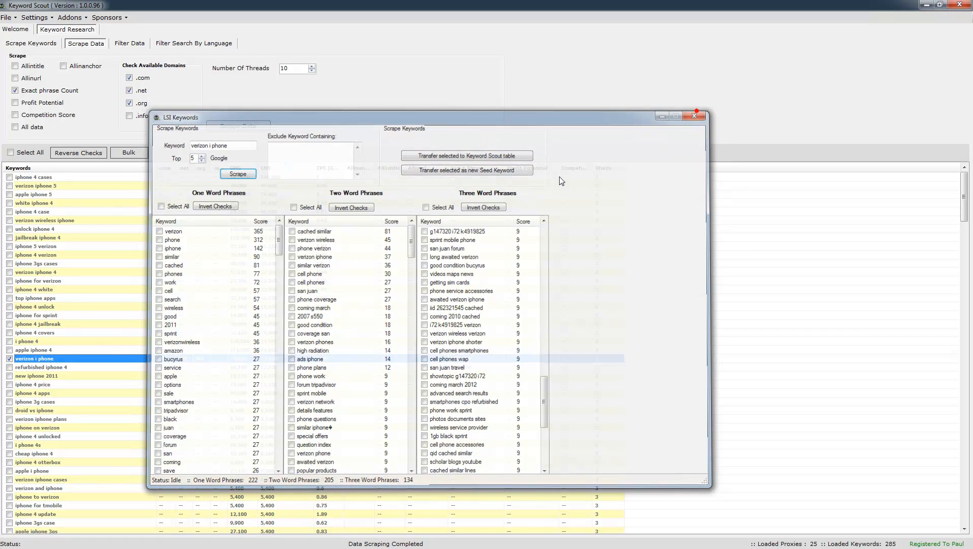
click(139, 361)
right_click(138, 361)
mouse_move(204, 398)
click(265, 410)
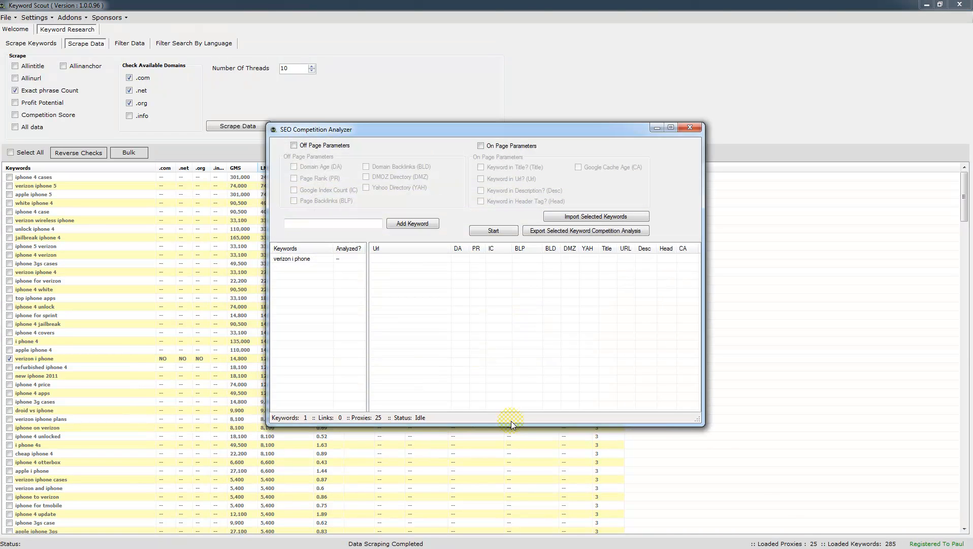
drag(581, 126, 501, 94)
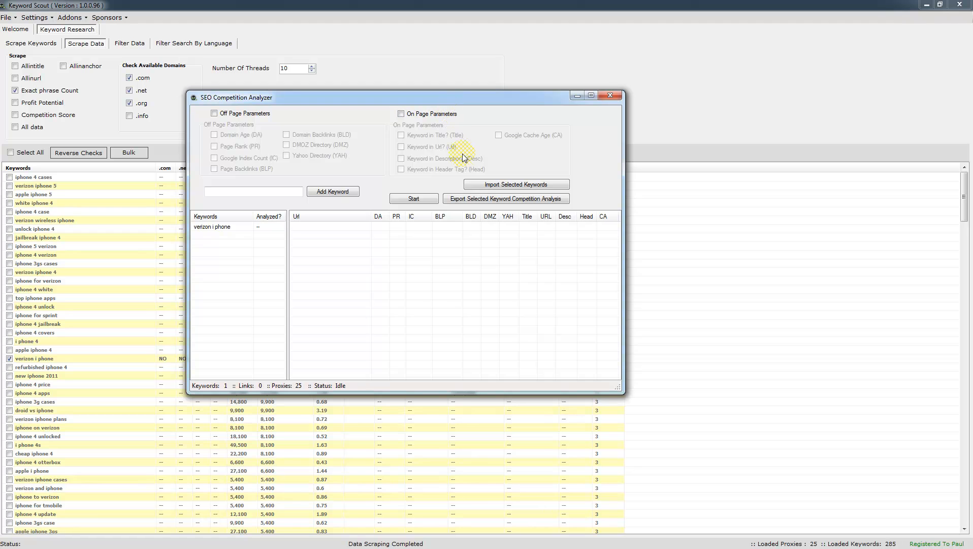
Enable all off-page and on-page parameters, and clear stray pasted text from the keyword box.
click(214, 113)
click(401, 114)
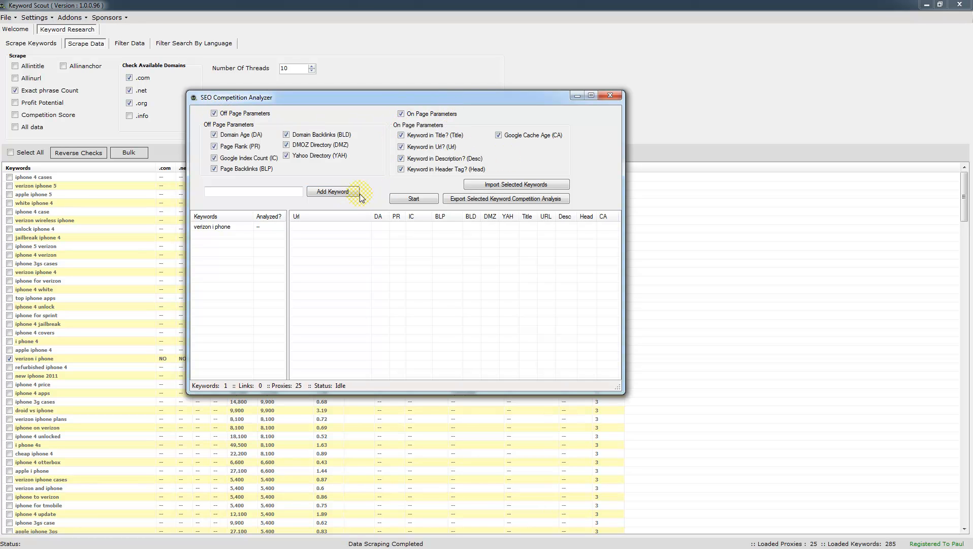
right_click(267, 190)
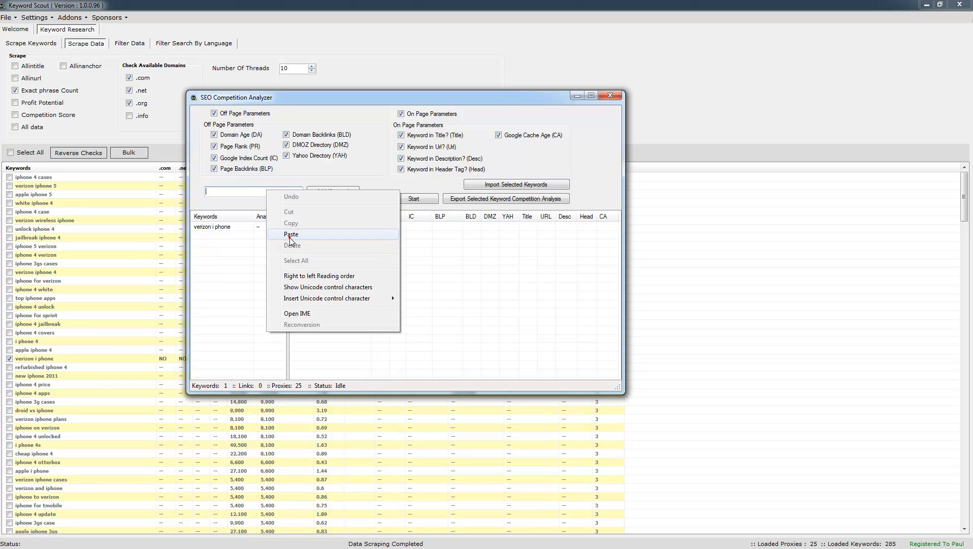
click(282, 234)
drag(239, 191, 154, 195)
key(BackSpace)
Analyze competition for verizon i phone, widen the Url and IC columns, then minimize the analyzer.
click(223, 228)
click(252, 226)
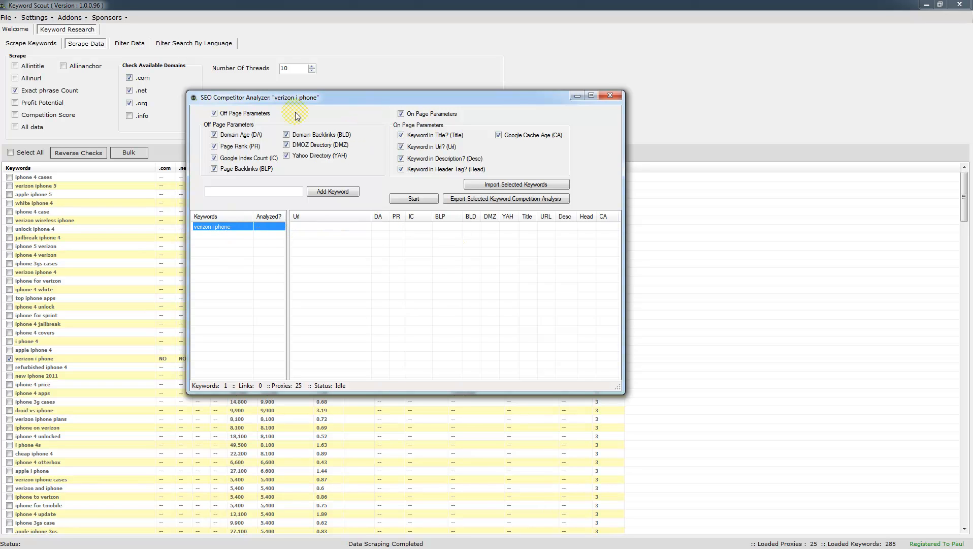
click(414, 198)
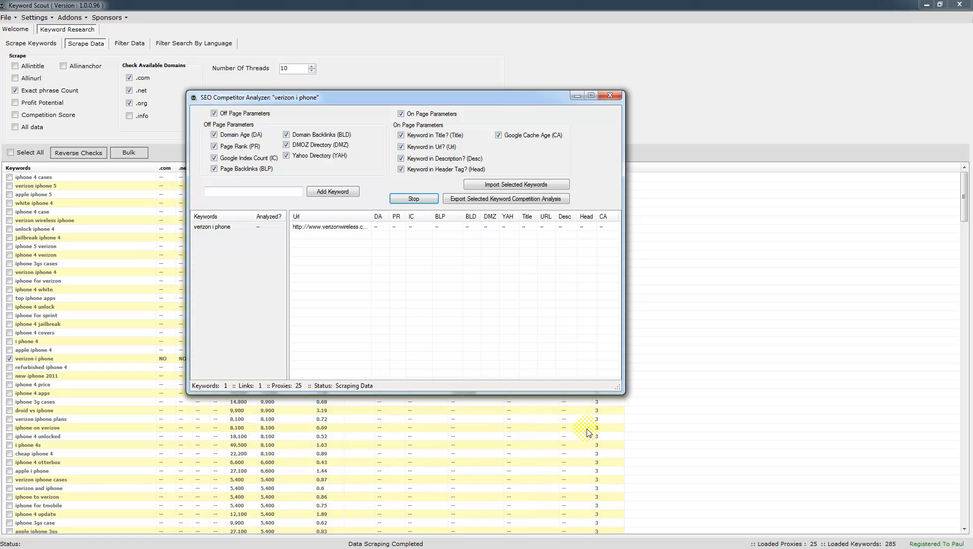
drag(618, 387, 644, 418)
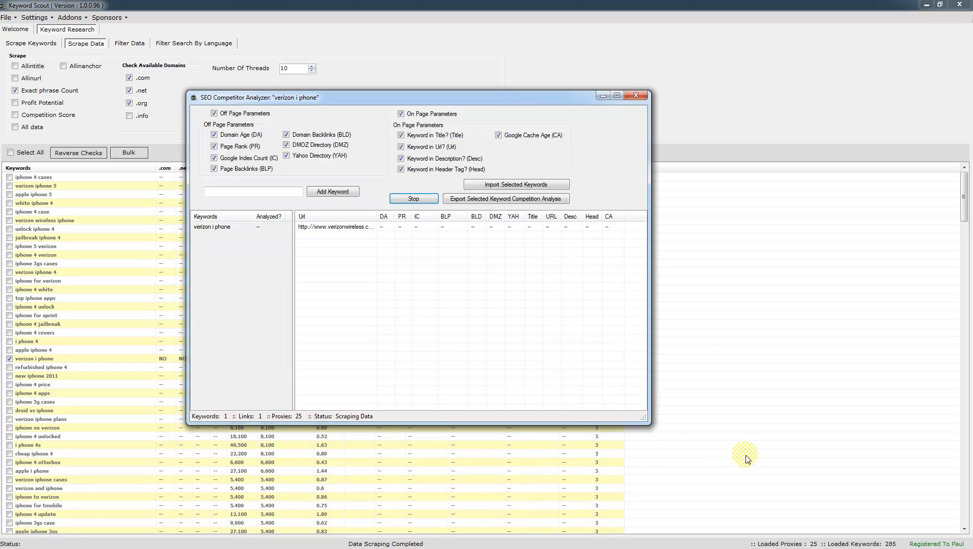
drag(377, 215, 391, 216)
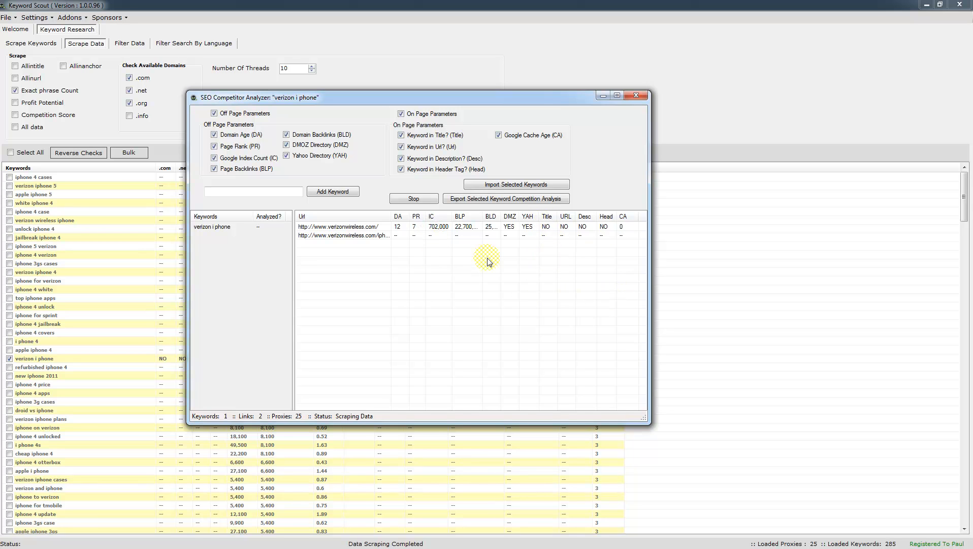
drag(452, 214, 528, 215)
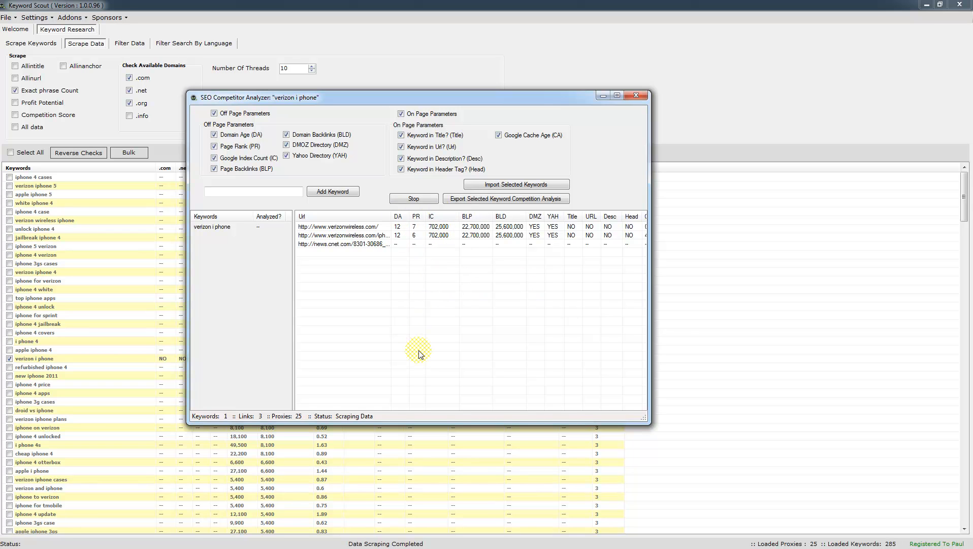
drag(650, 334, 682, 339)
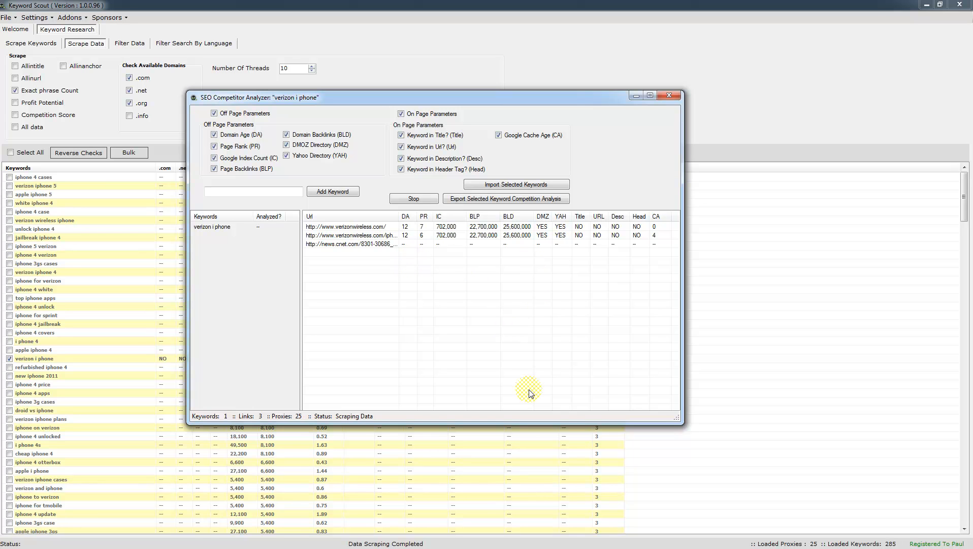
click(636, 96)
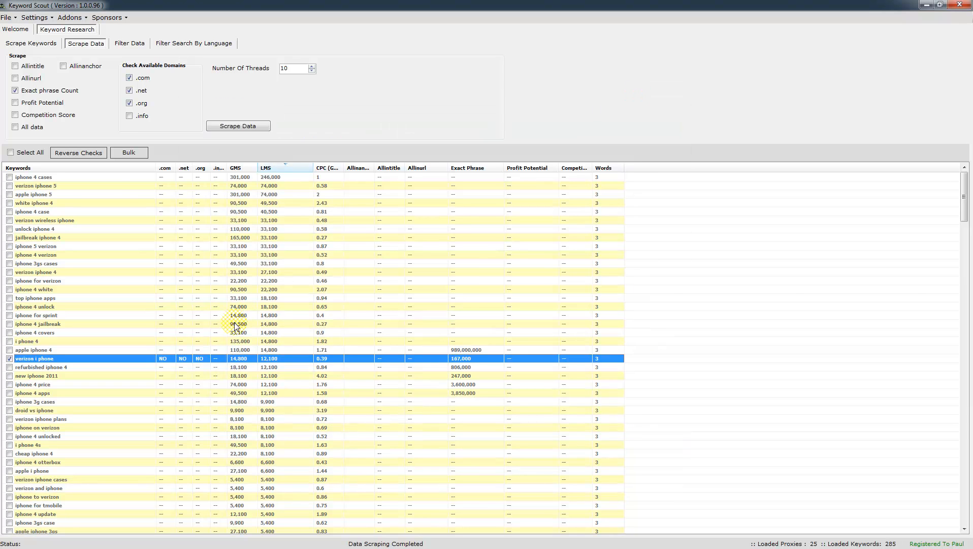
Apply the Niche preset search-volume and CPC ranges in the Scrape Keywords settings.
click(22, 47)
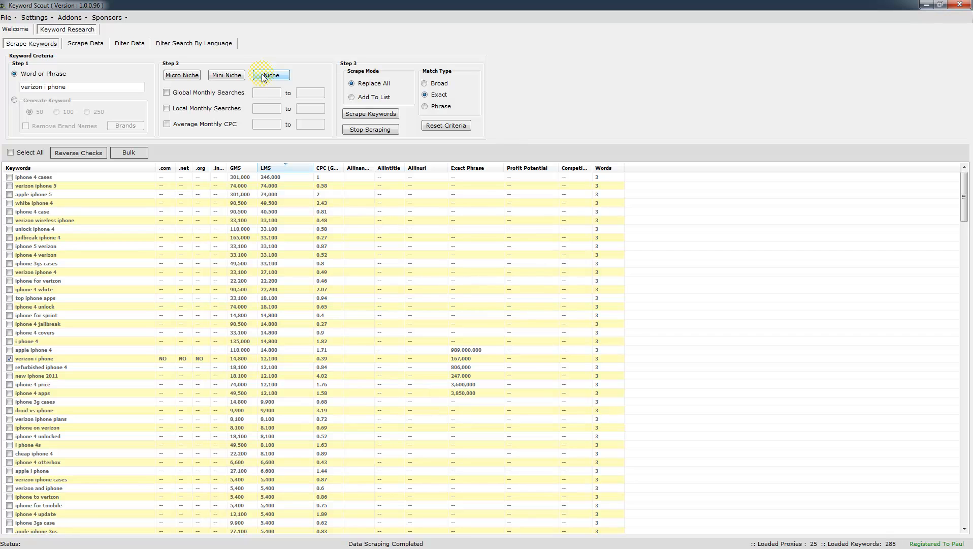
click(34, 17)
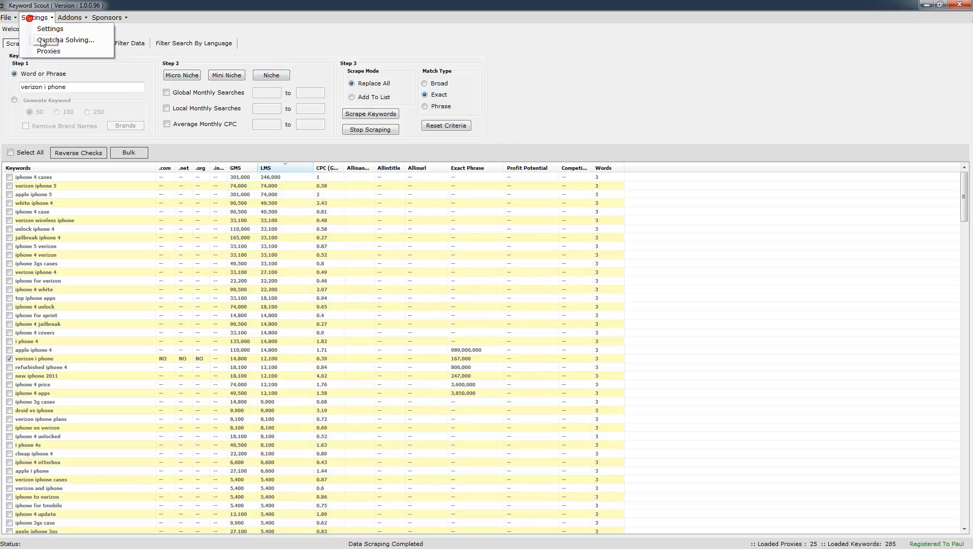
click(311, 58)
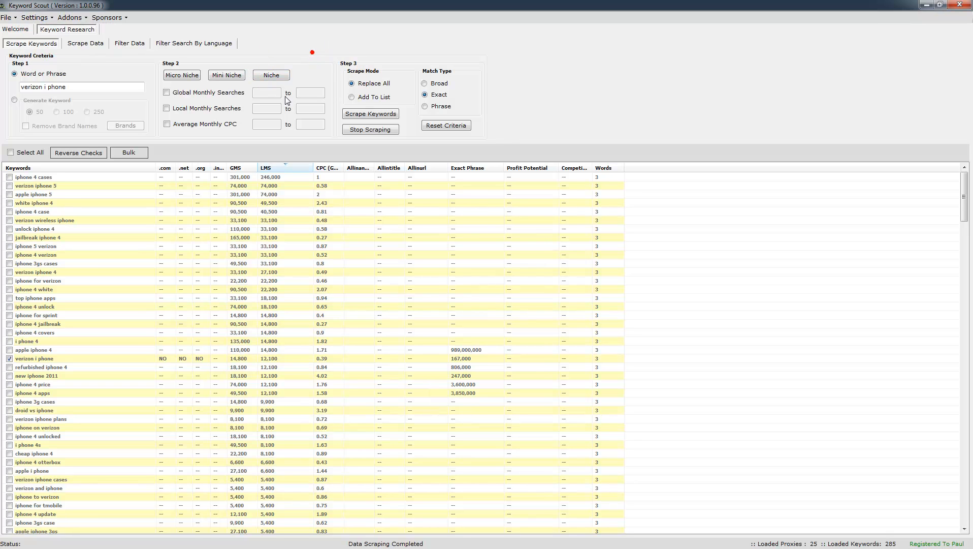
click(270, 76)
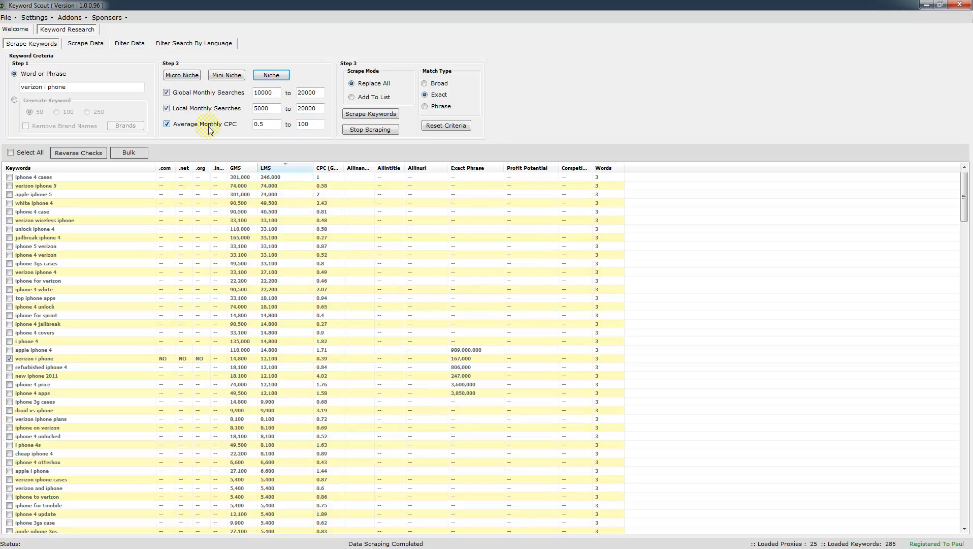
click(260, 75)
Edit the global and local search range fields, choose Add To List, and view language filters.
double_click(266, 92)
key(Tab)
double_click(317, 108)
click(351, 97)
click(183, 45)
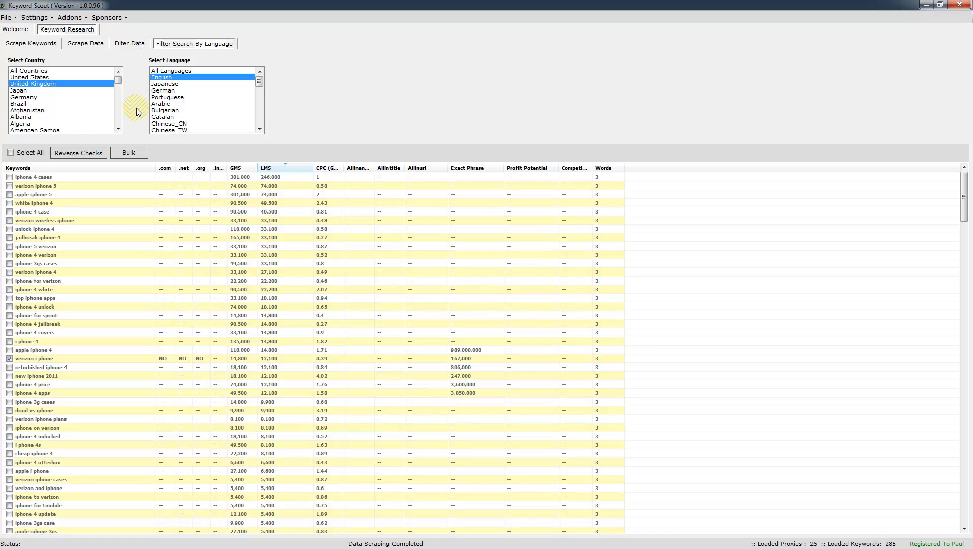
Return to Filter Data, opening and closing the Google Keyword Suggestor and Addons menu.
click(128, 44)
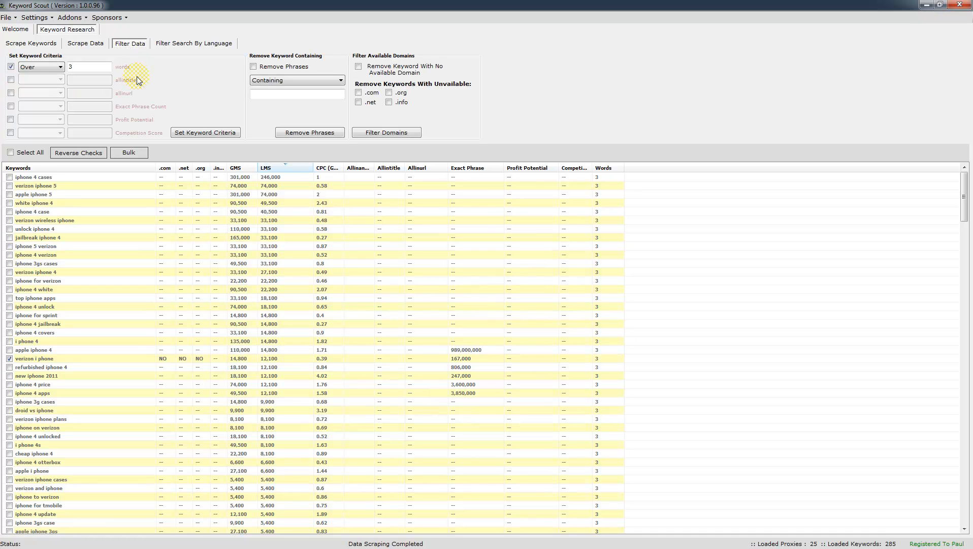
click(70, 17)
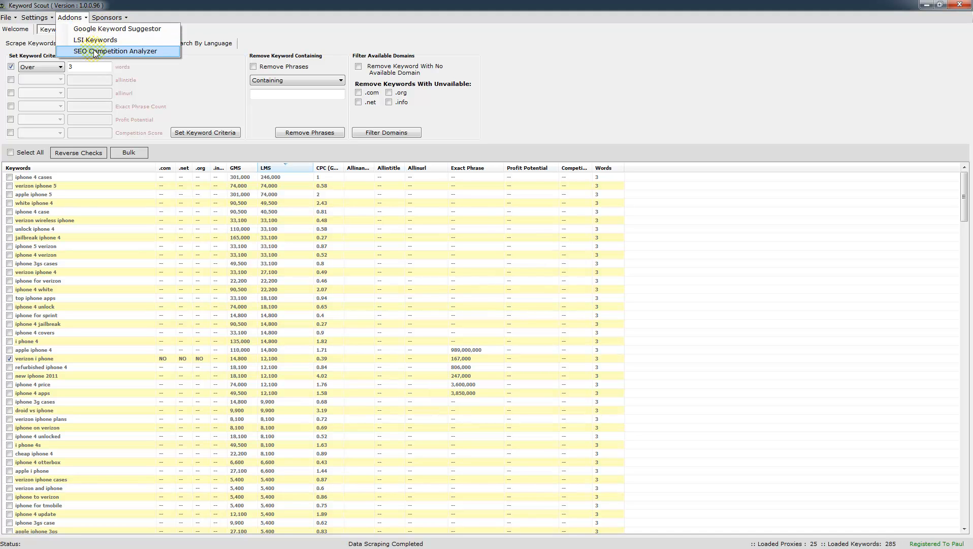
click(104, 29)
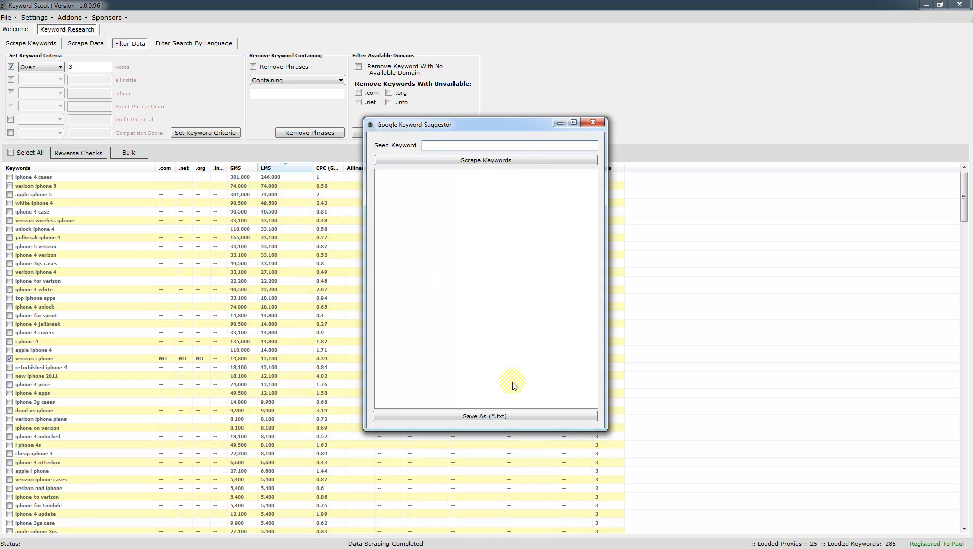
click(592, 122)
click(72, 18)
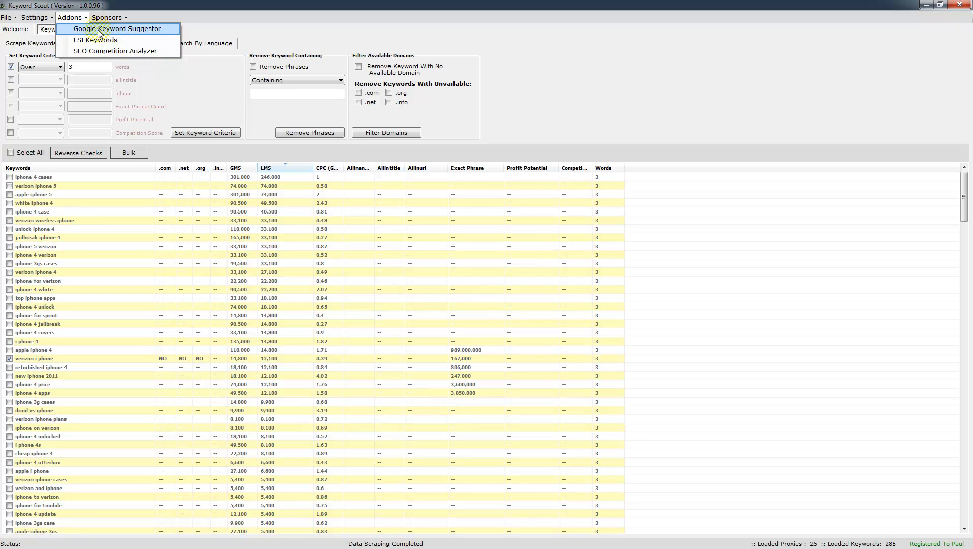
click(196, 86)
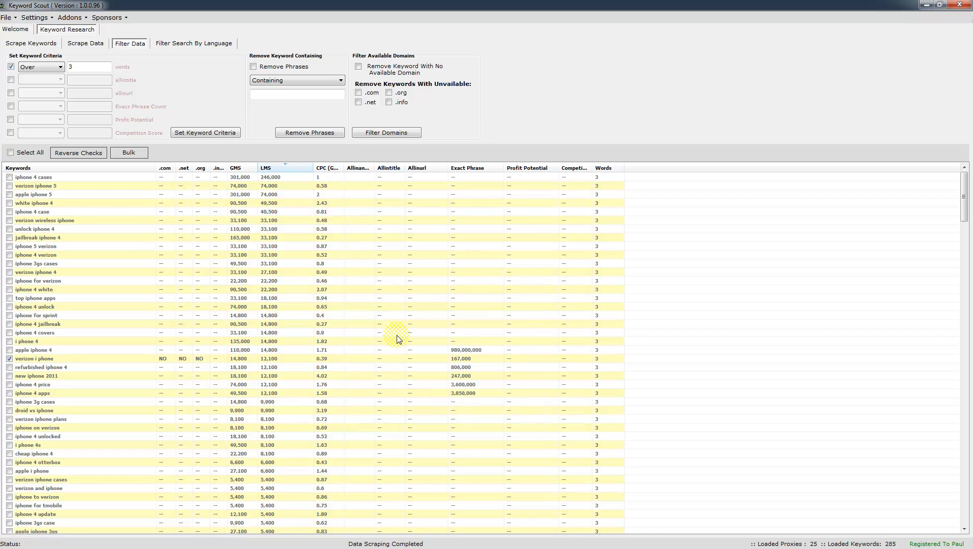
Scrape seeds 'verizon i phone, mobile, samsung phone' with Add To List, growing the list to 319 keywords.
click(54, 50)
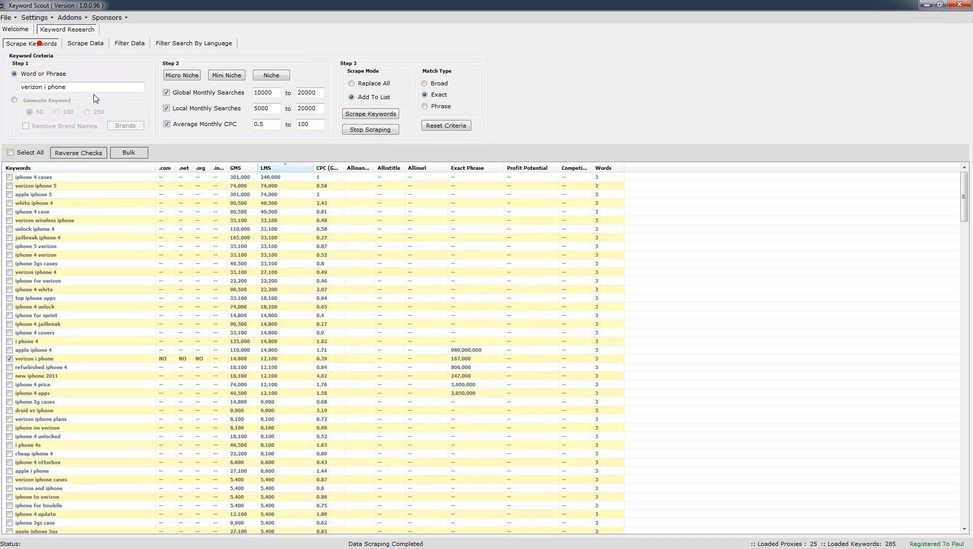
click(69, 88)
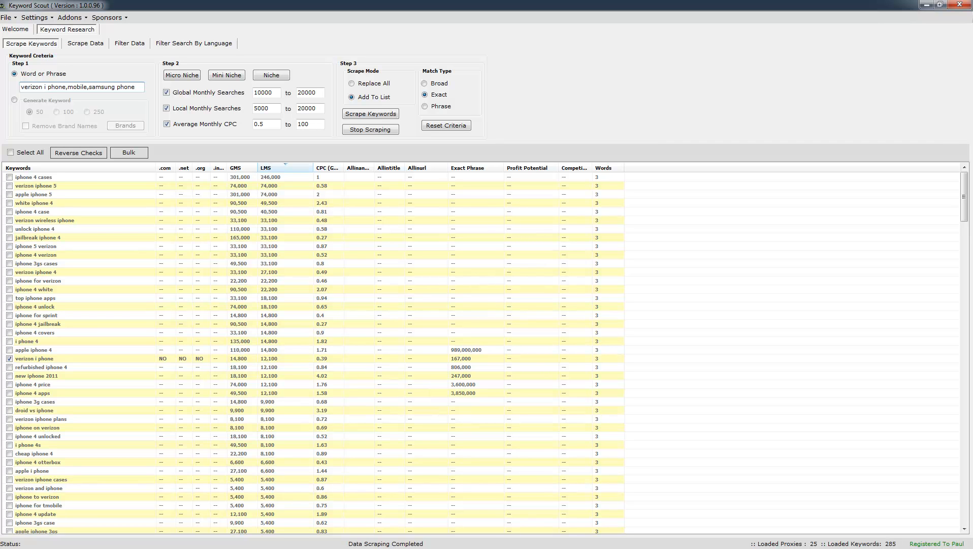
click(370, 114)
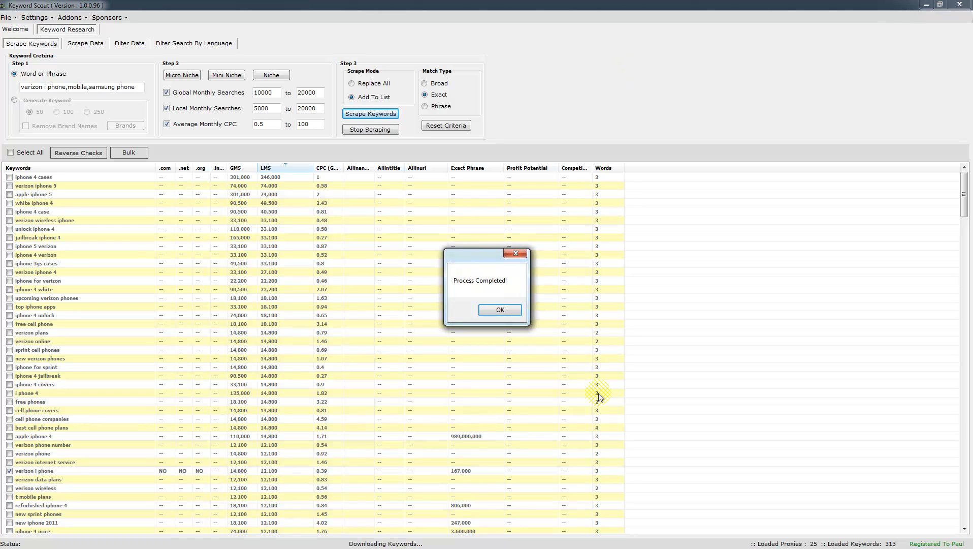
click(509, 314)
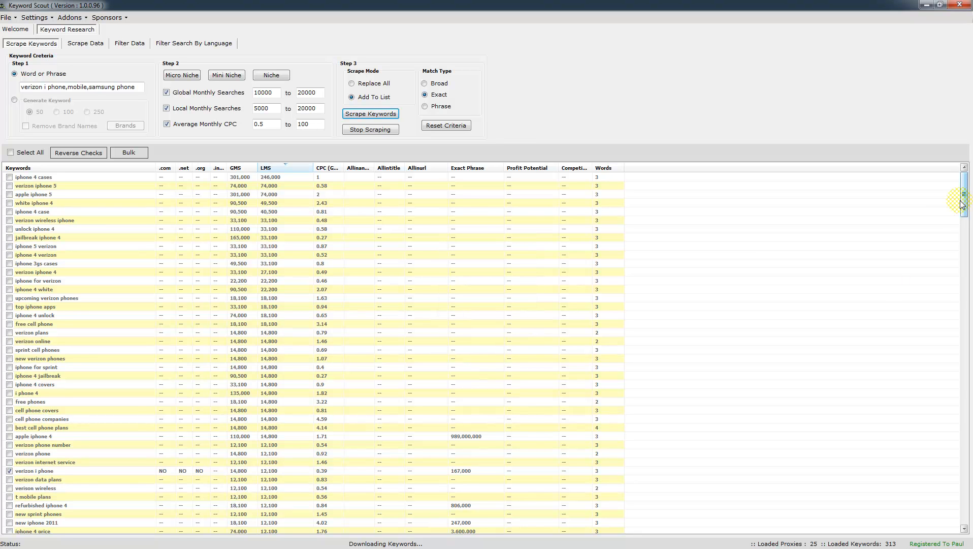
click(502, 309)
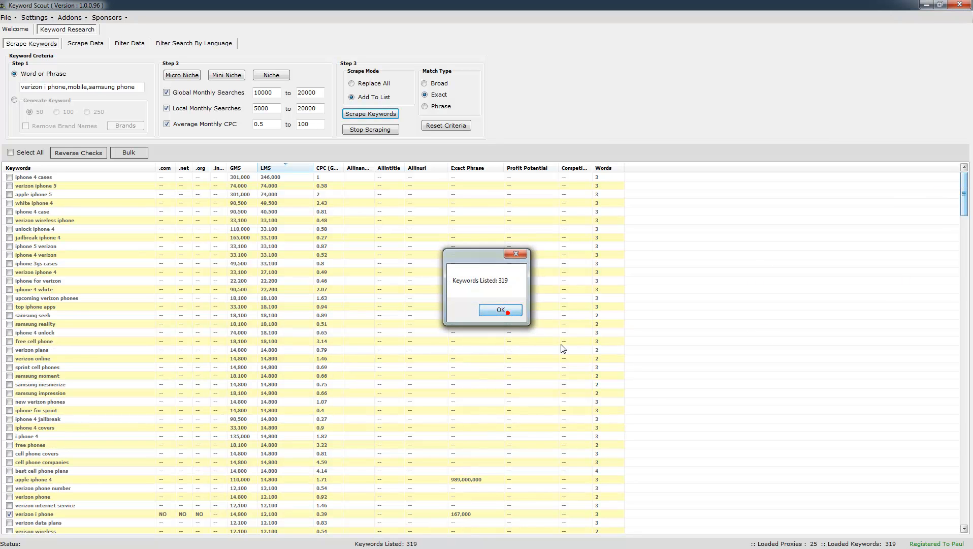
click(731, 299)
scroll(732, 299, down, 20)
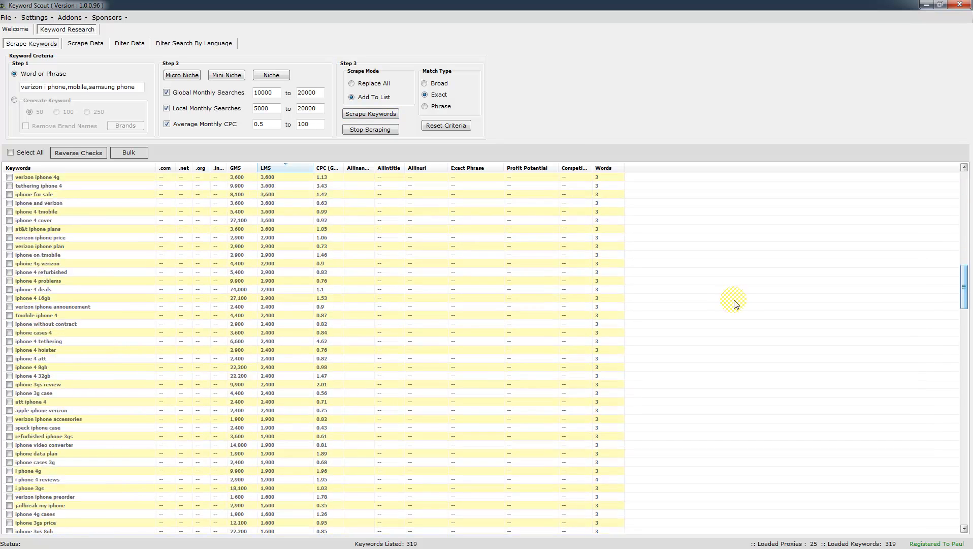
scroll(737, 304, down, 20)
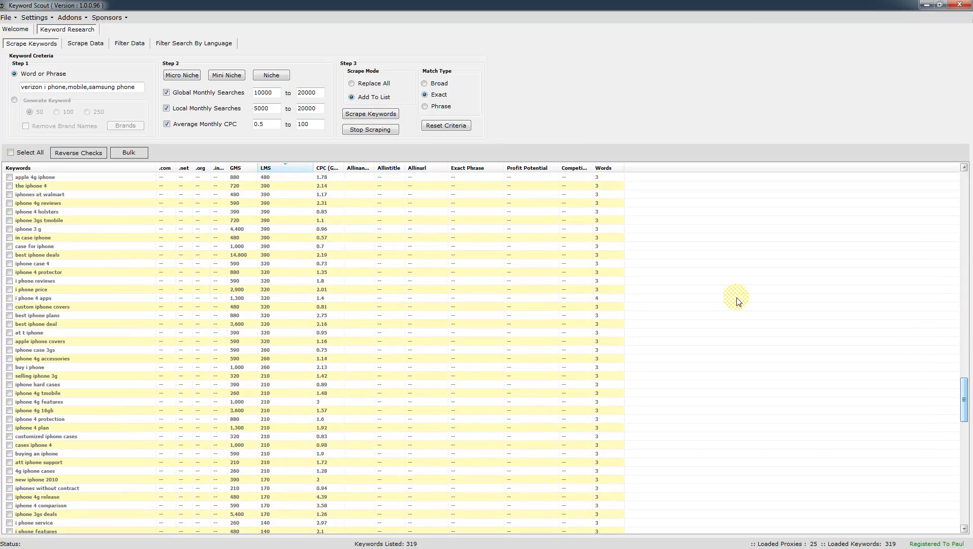
scroll(739, 304, down, 15)
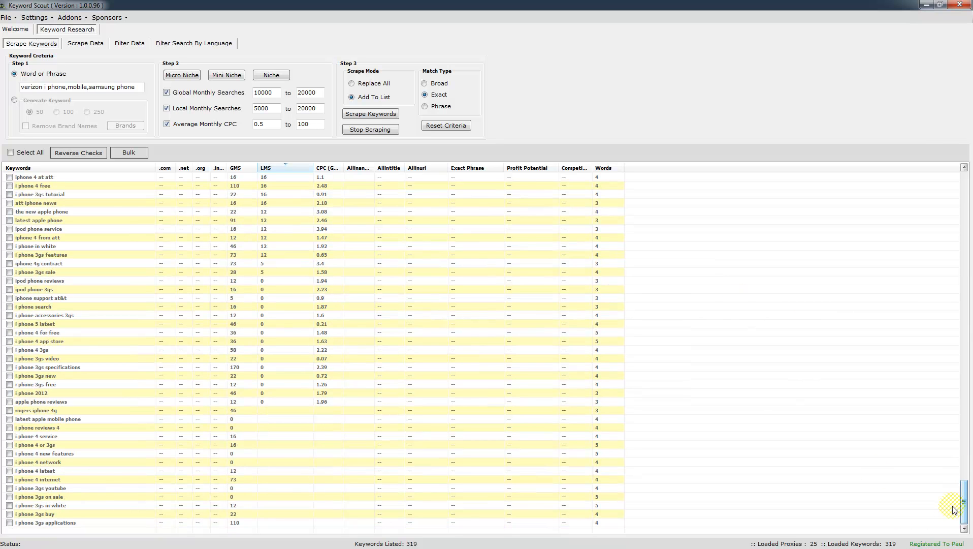
drag(965, 512, 959, 195)
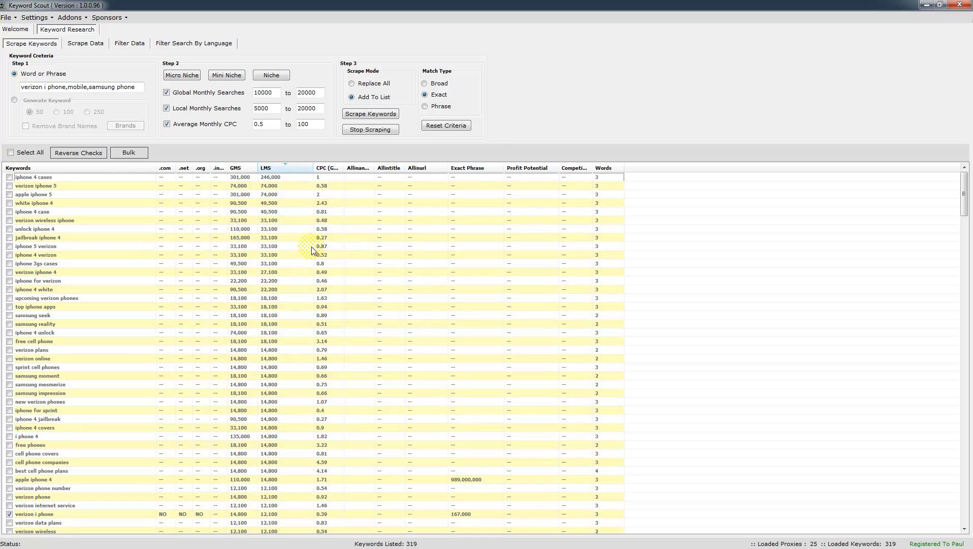
click(286, 169)
click(285, 169)
click(112, 299)
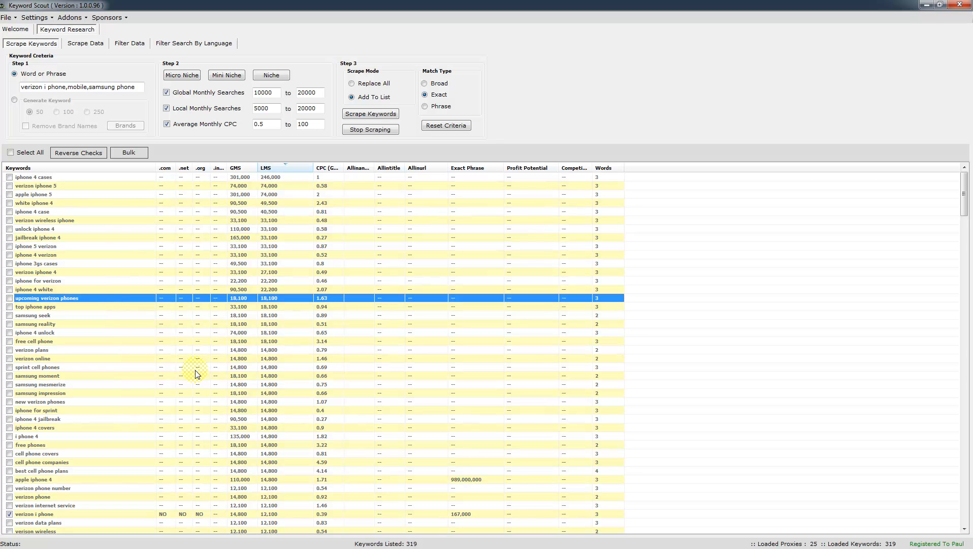
scroll(197, 374, down, 2)
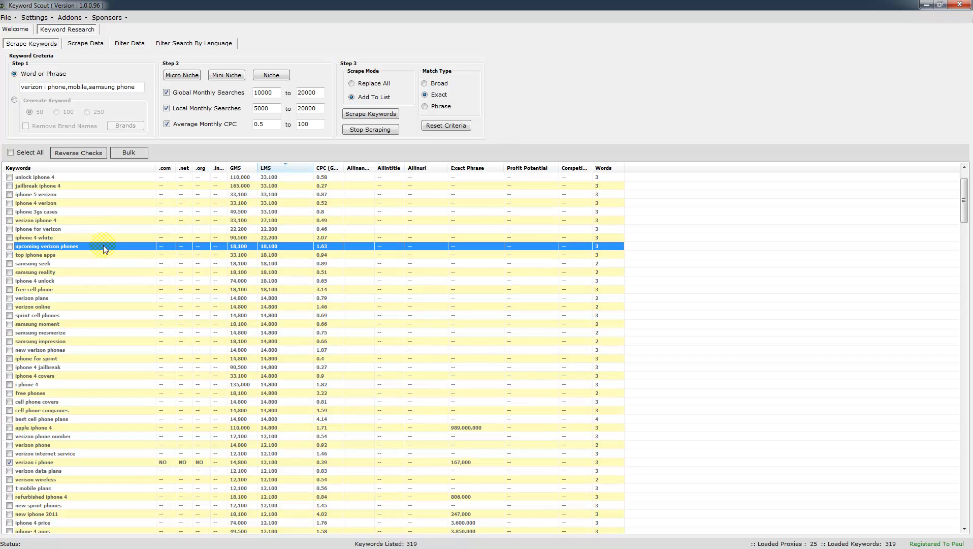
scroll(211, 343, down, 1)
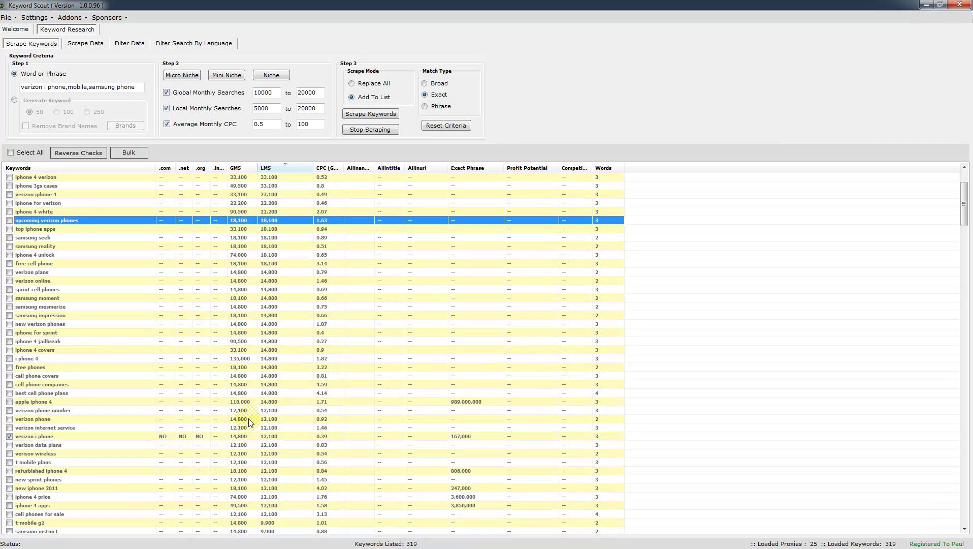
scroll(249, 422, up, 3)
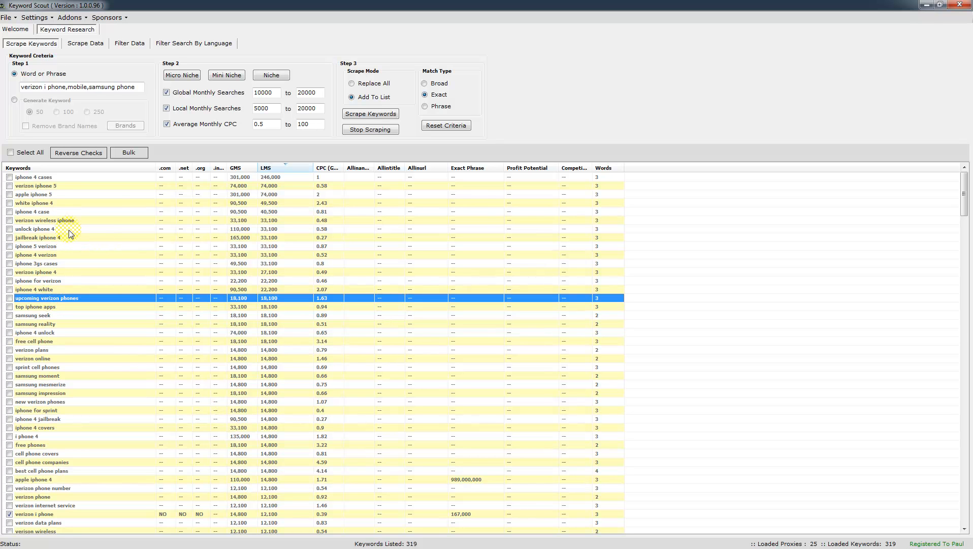
scroll(78, 279, down, 4)
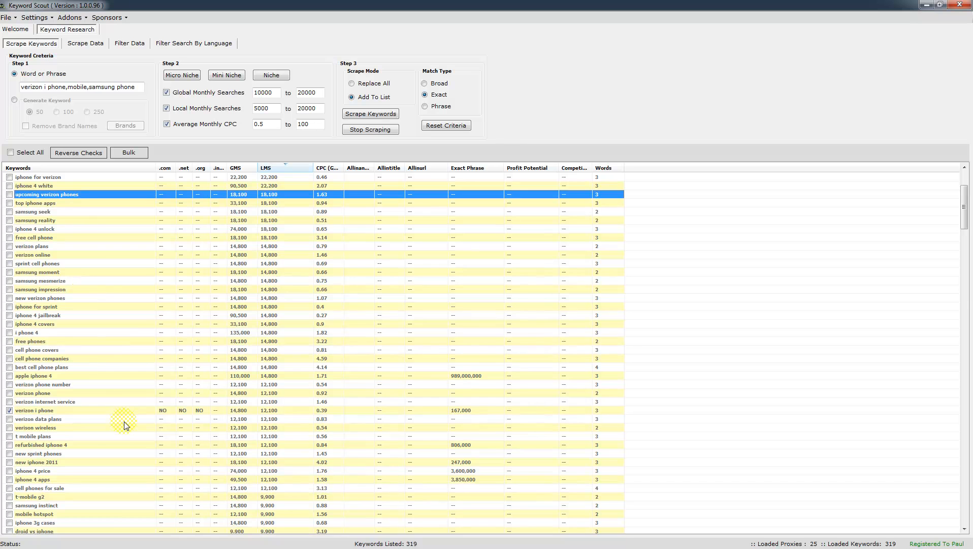
scroll(126, 425, down, 3)
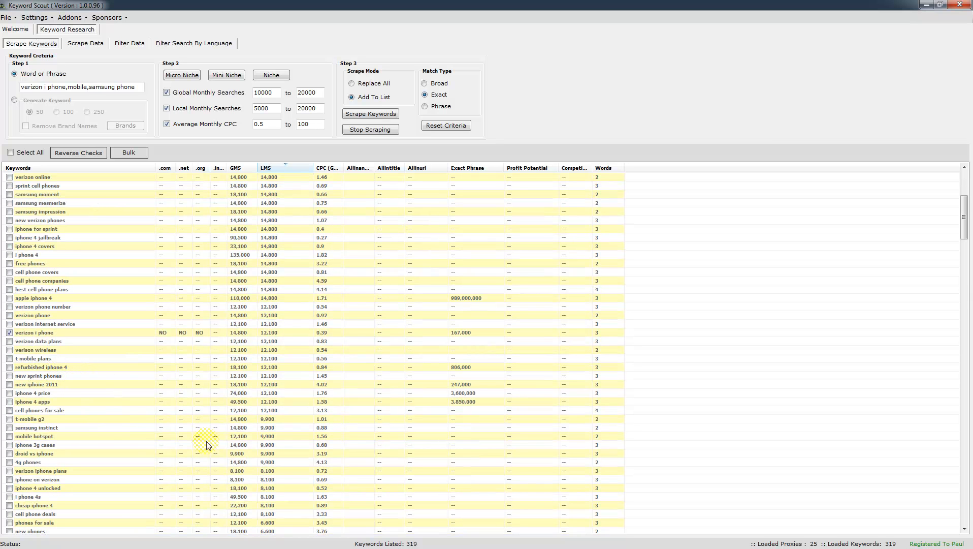
scroll(127, 407, up, 7)
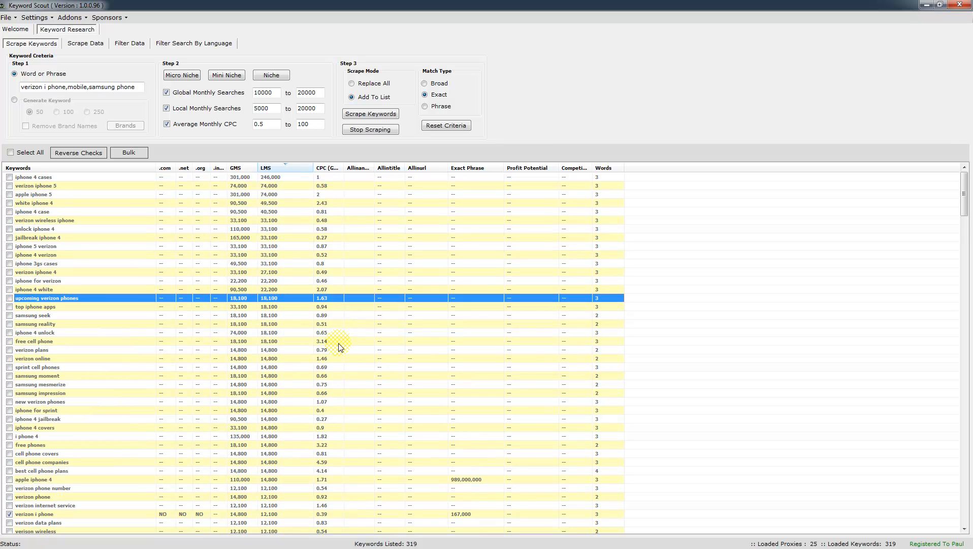
Check the apple iphone 5 row's action menu, dismiss it, then show the File menu's project options.
drag(136, 87, 8, 92)
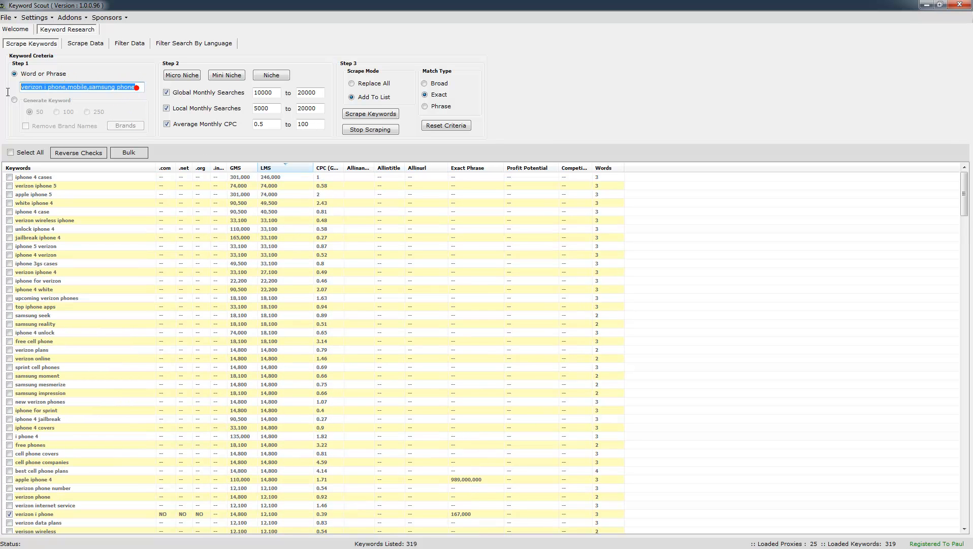
right_click(29, 194)
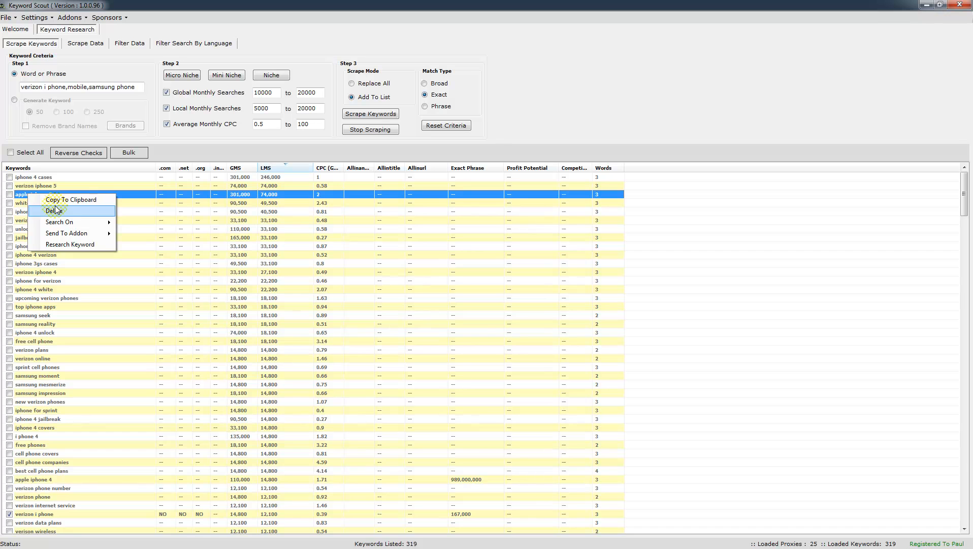
mouse_move(76, 222)
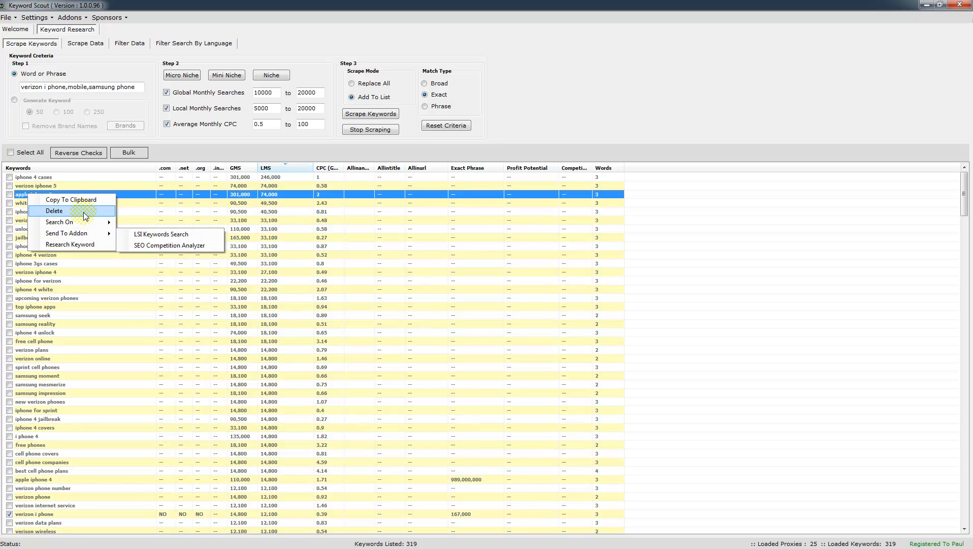
click(690, 272)
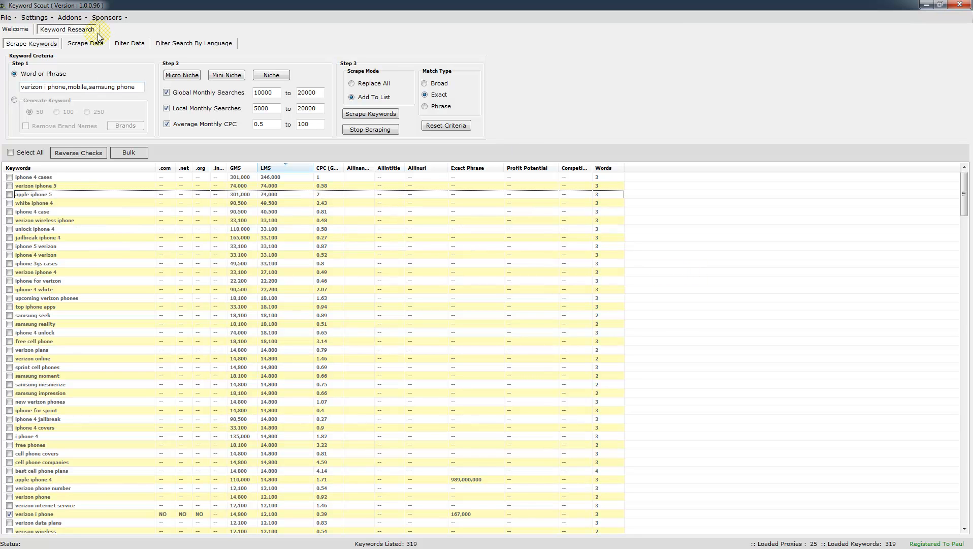
click(8, 18)
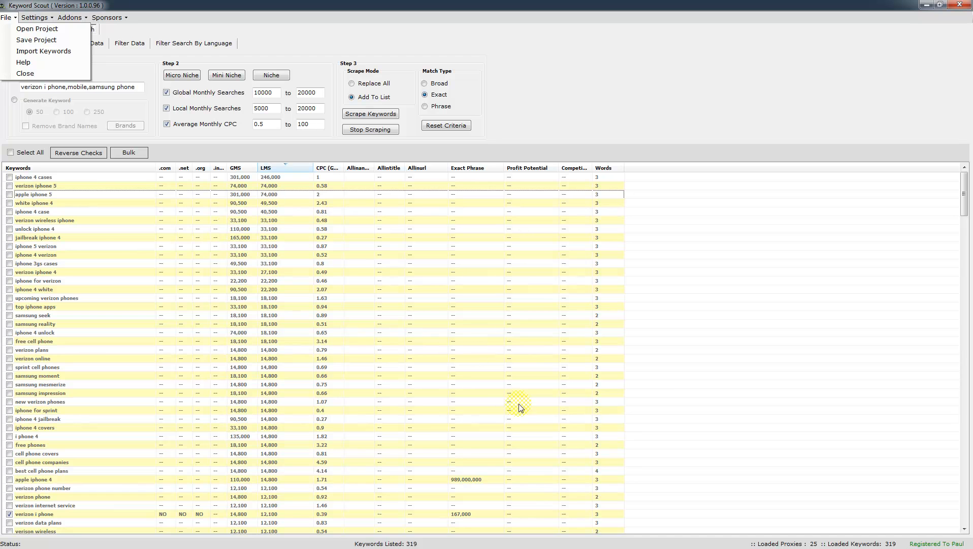
Dismiss the File menu, select the iphone 4 white keyword, and glance at the Sponsor and Settings menus.
click(667, 382)
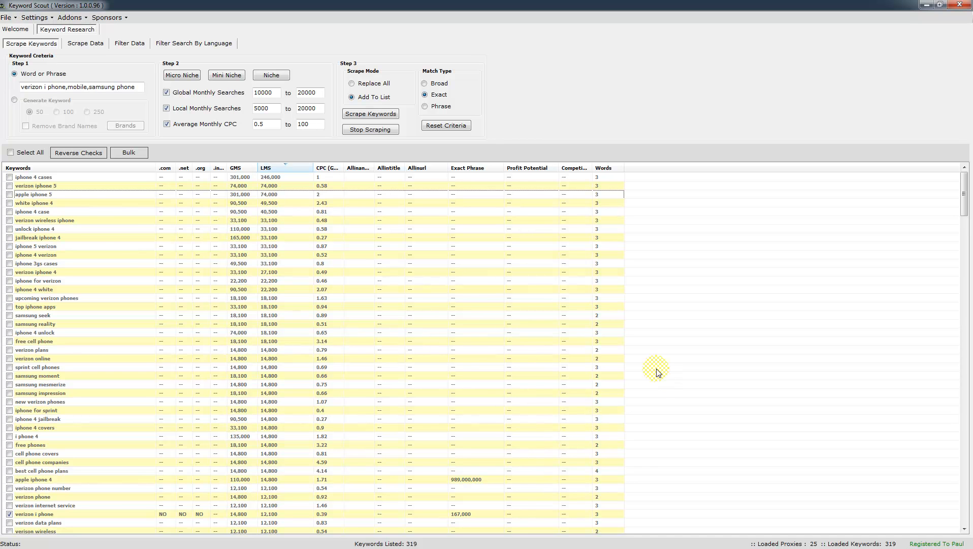
scroll(459, 336, down, 4)
scroll(473, 324, up, 4)
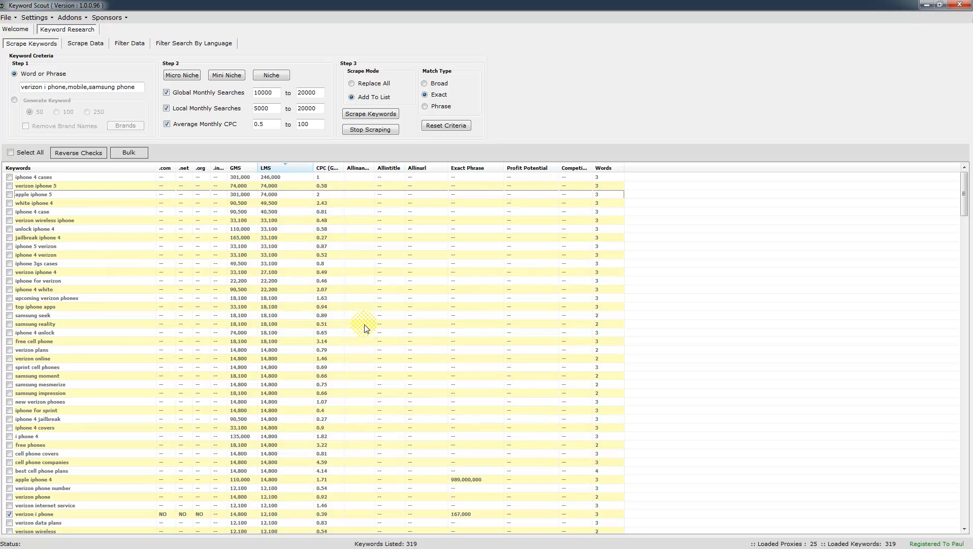
click(272, 289)
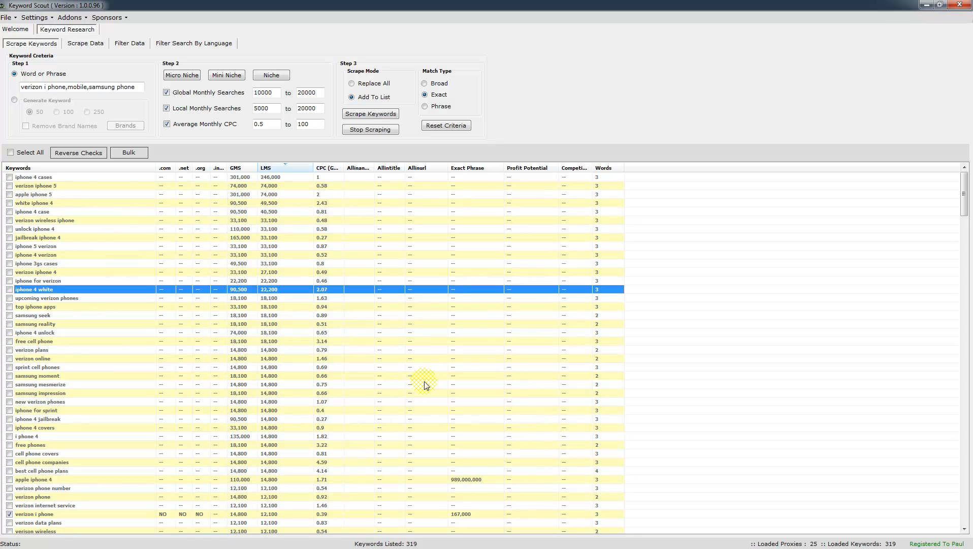
click(107, 17)
click(108, 18)
click(45, 18)
click(44, 18)
Launch and close the empty SEO Competition Analyzer add-on, then select the verizon iphone 4 and unlock iphone 4 rows.
click(70, 17)
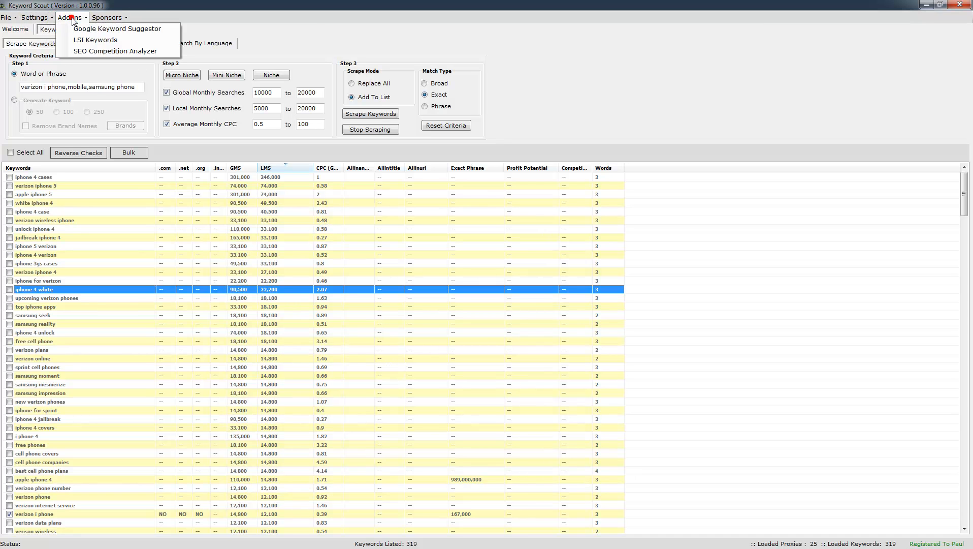
click(90, 51)
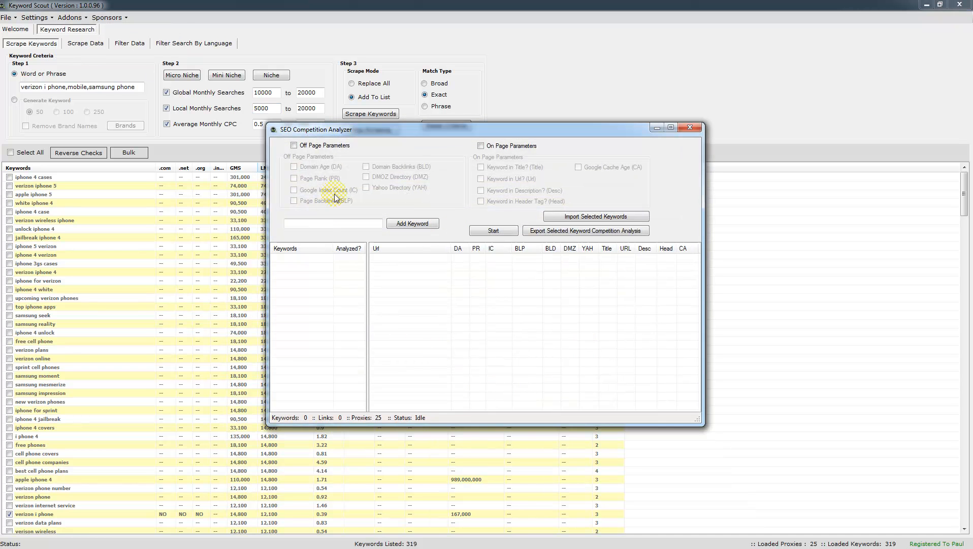
click(703, 127)
click(487, 289)
click(451, 272)
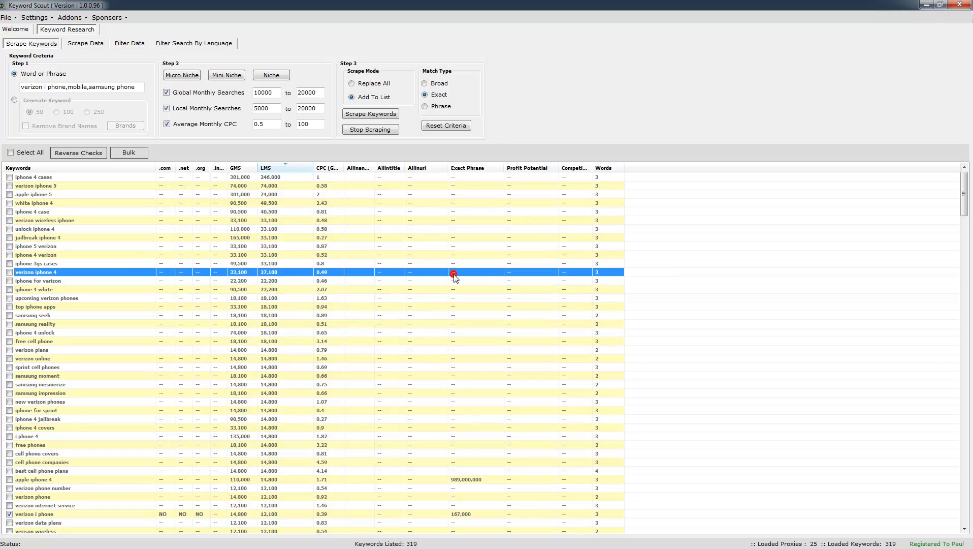
click(436, 230)
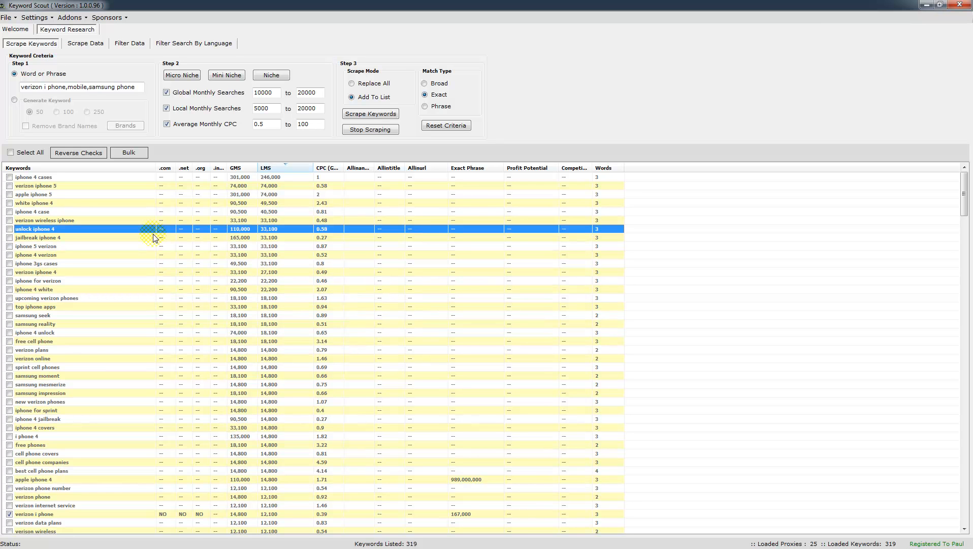